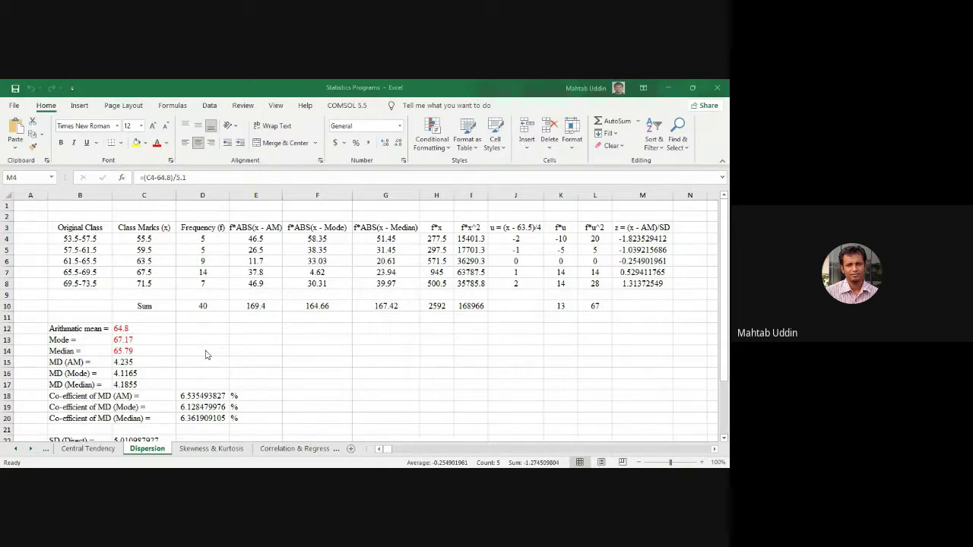
Examine the arithmetic mean, mode and median values in cells C12:C14
click(123, 331)
drag(123, 330, 124, 353)
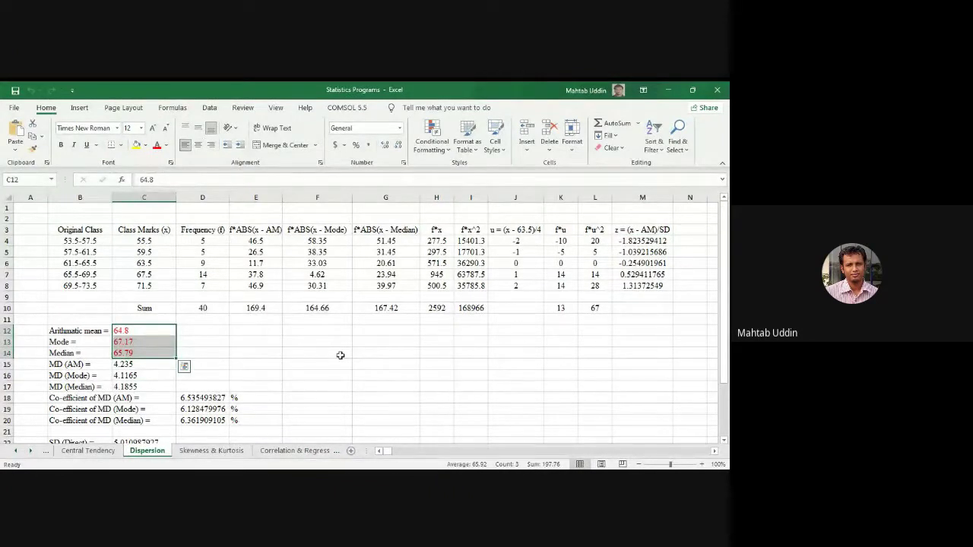
click(307, 375)
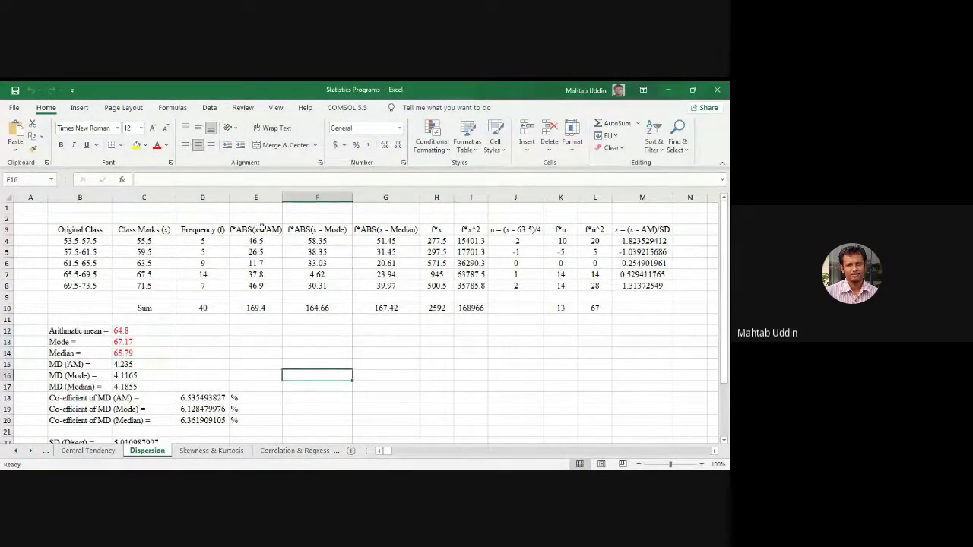
drag(256, 241, 254, 306)
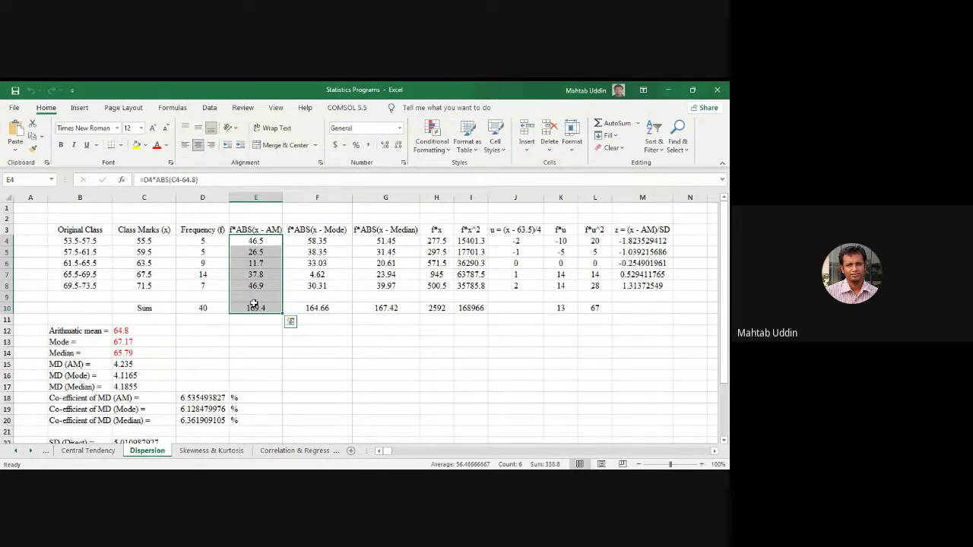
key(F2)
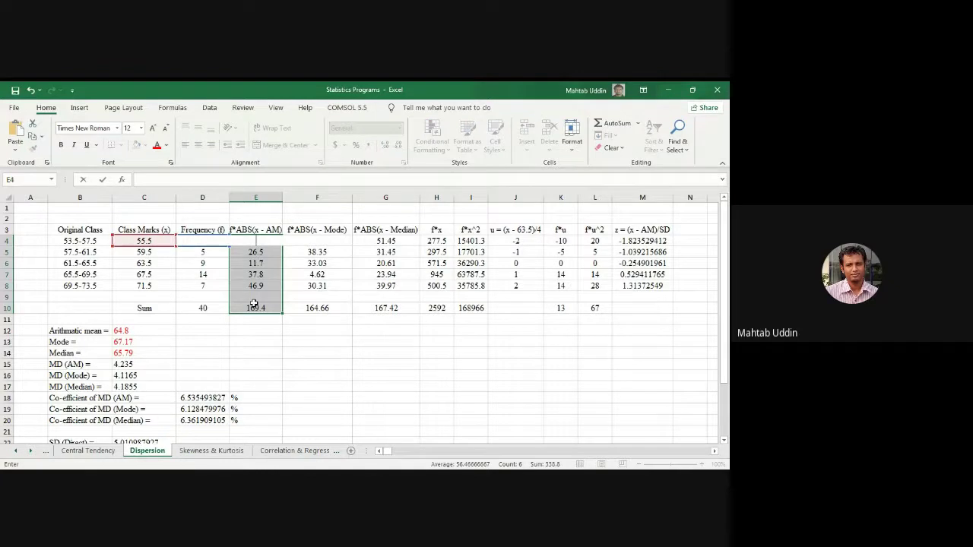
text(=)
click(285, 341)
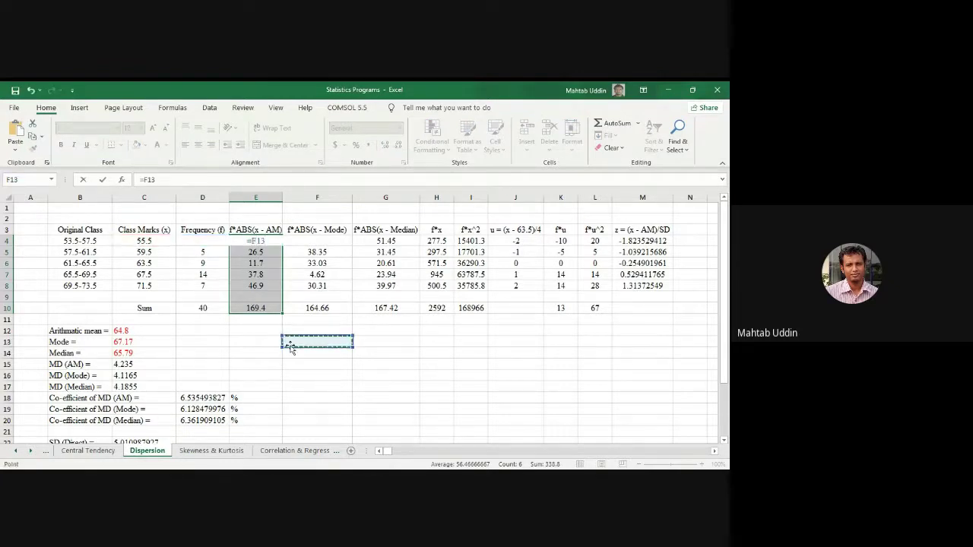
key(ctrl+z)
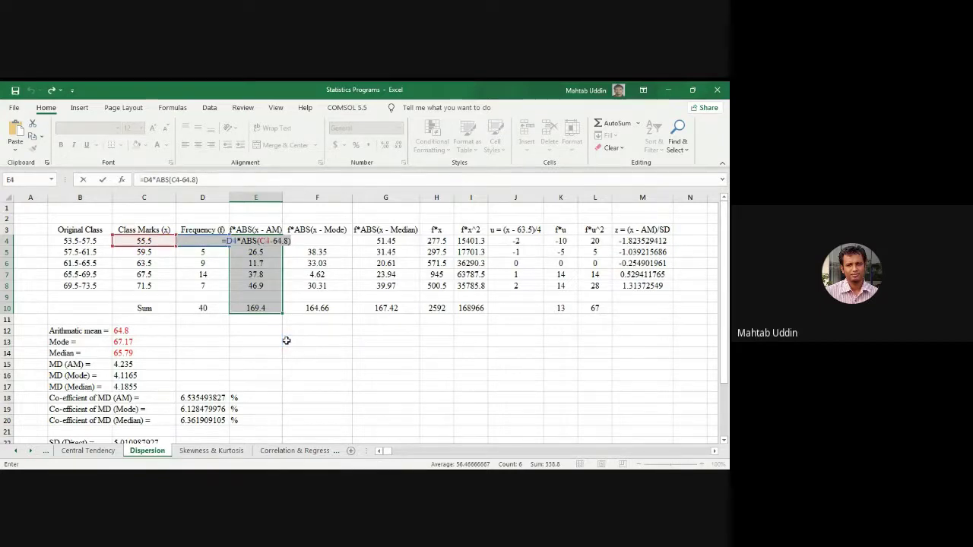
key(Return)
click(287, 341)
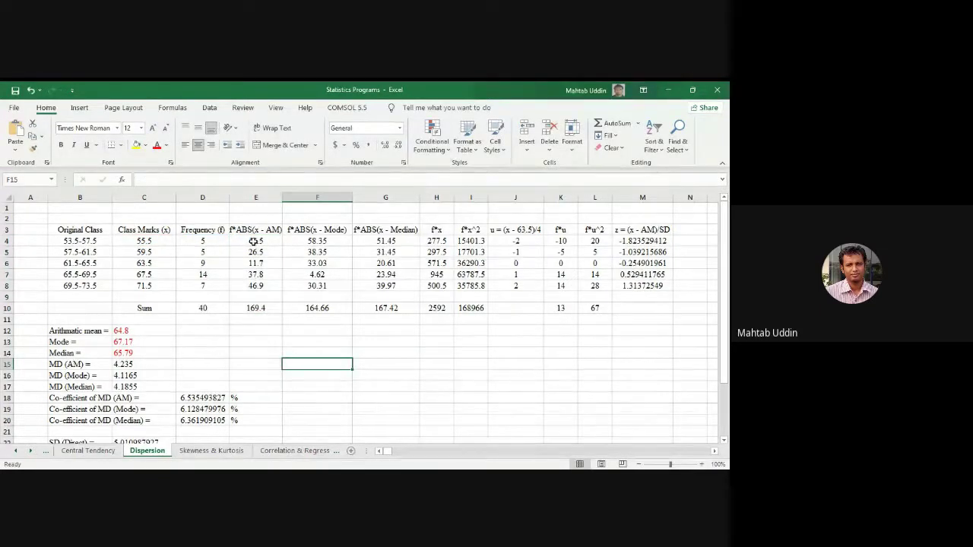
Clear the f*ABS(x - AM) values and their sum in cells E4:E10
drag(255, 241, 255, 316)
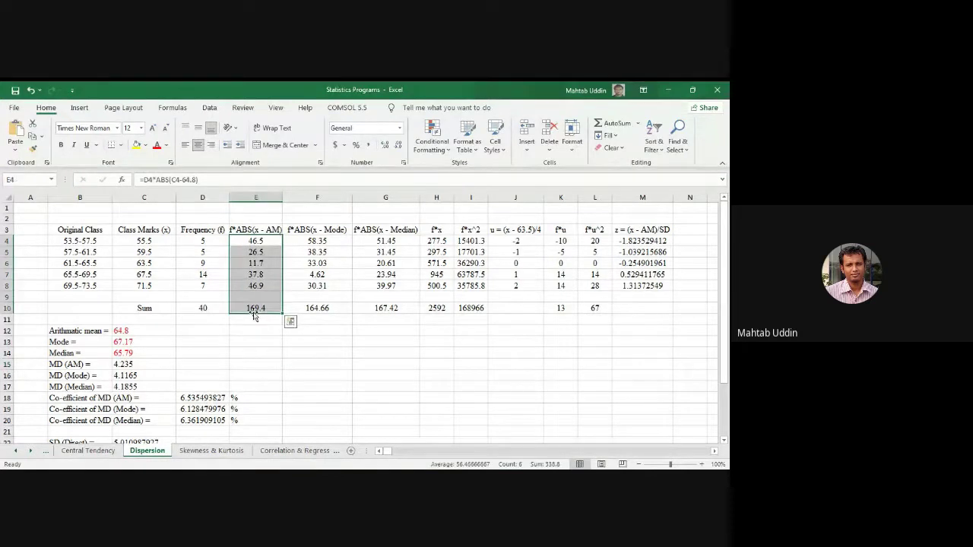
key(Delete)
click(288, 375)
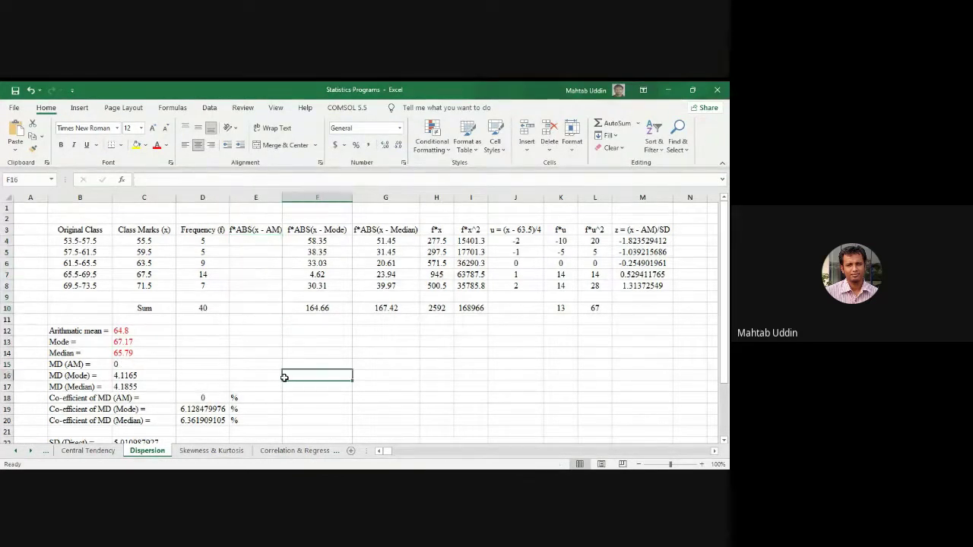
Enter the formula =D4*ABS(C4-64.8) in cell E4 for the first class's frequency-weighted absolute deviation from the mean
click(240, 242)
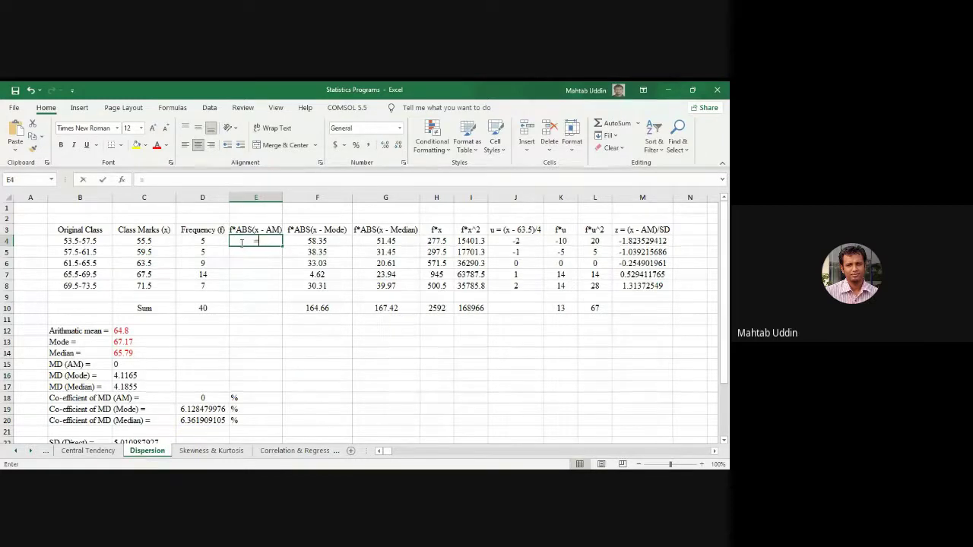
text(=)
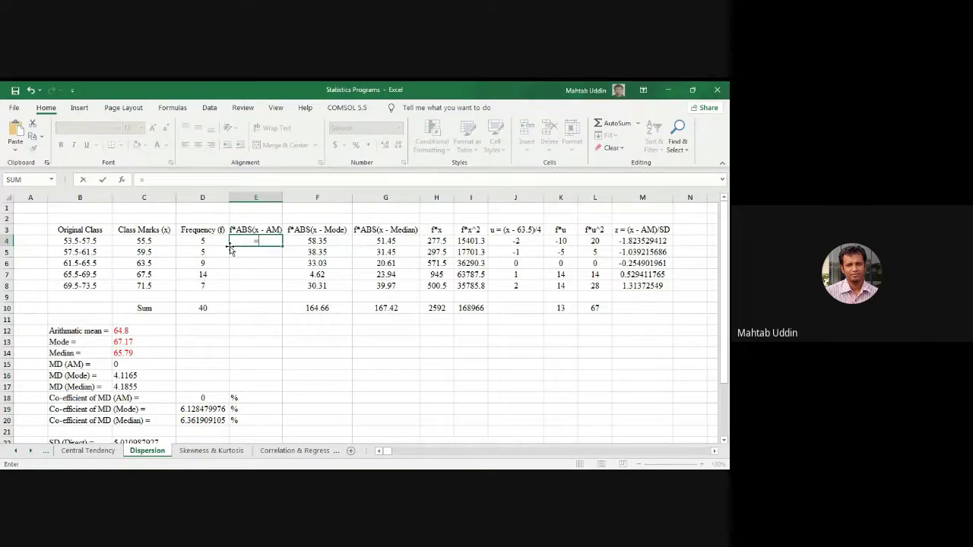
click(187, 242)
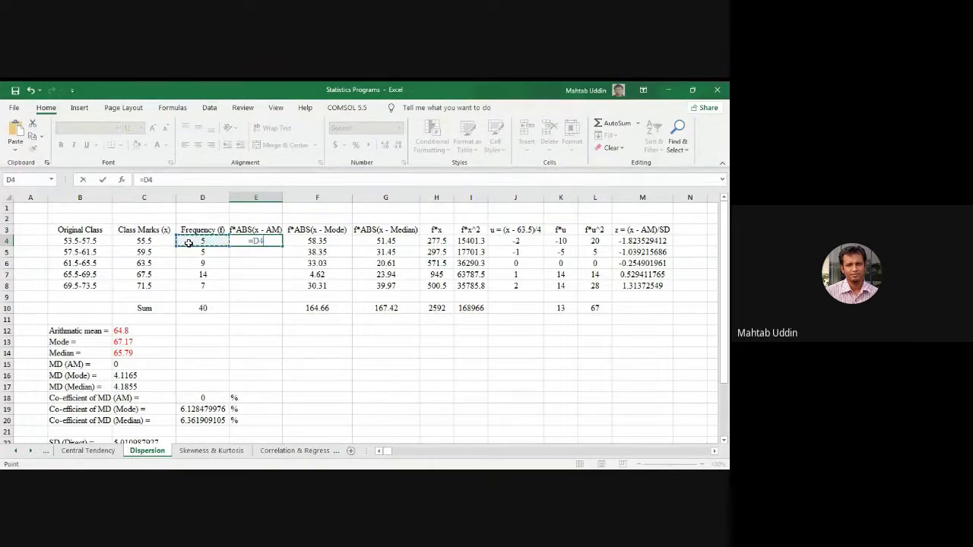
text(*)
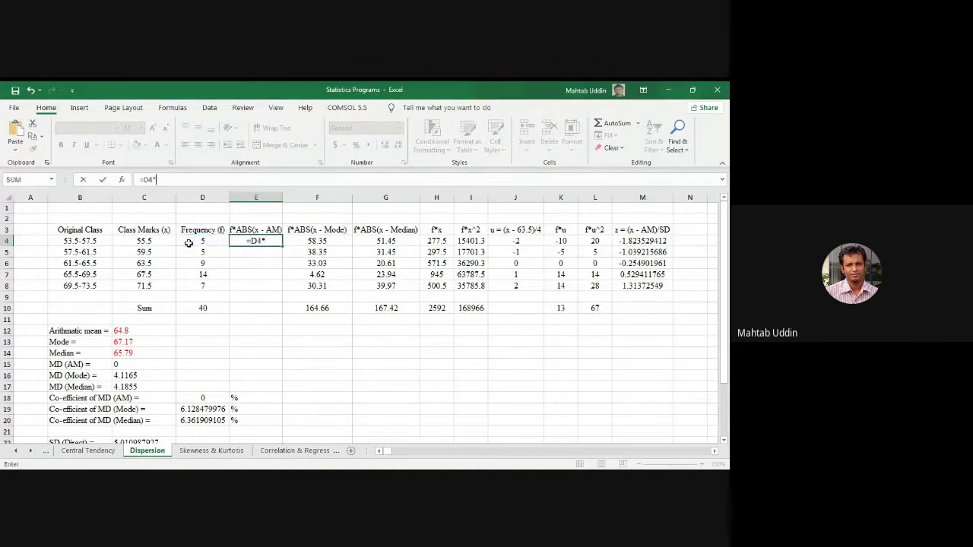
key(Return)
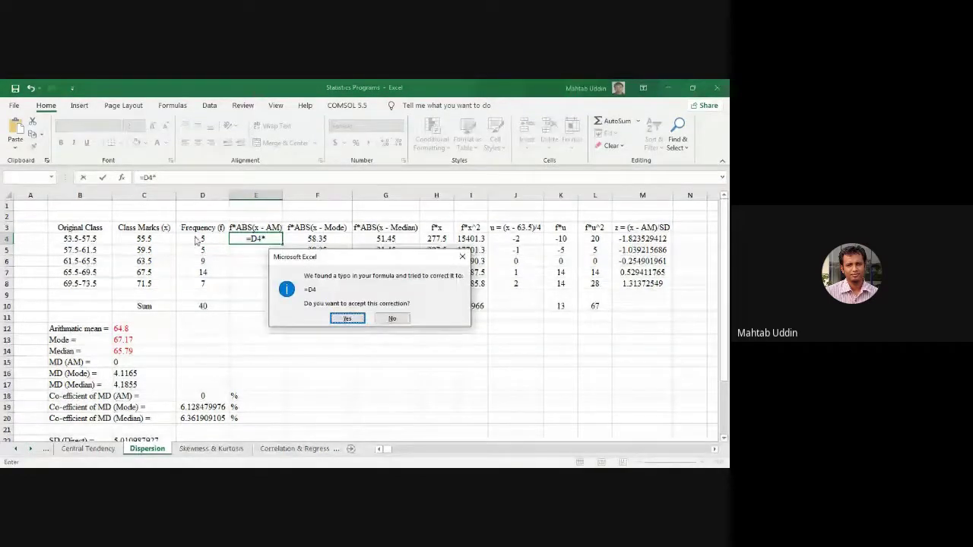
click(392, 319)
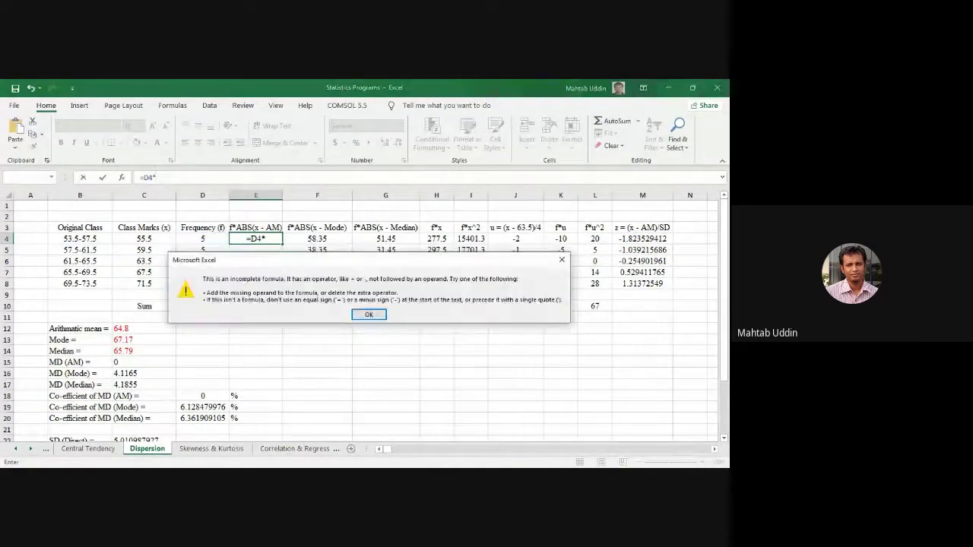
click(369, 315)
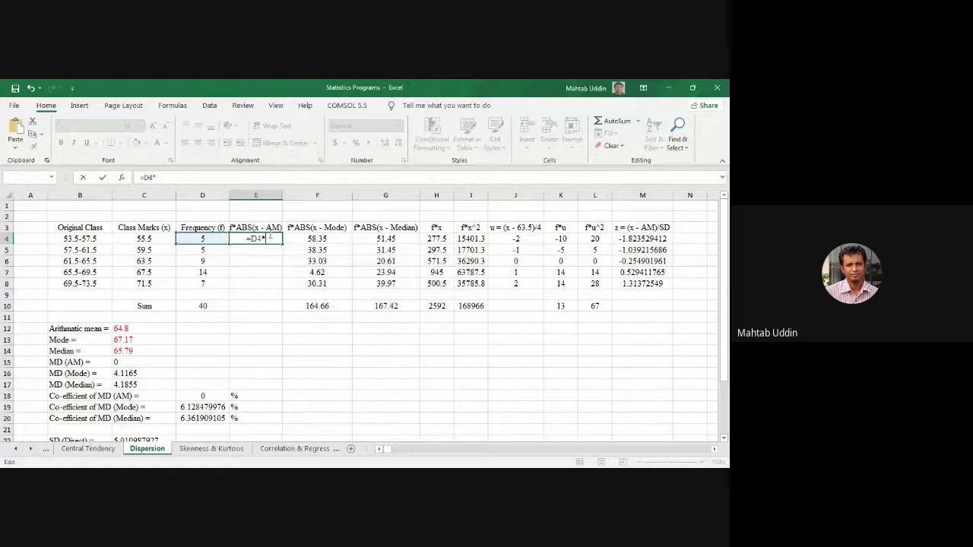
text(ABS)
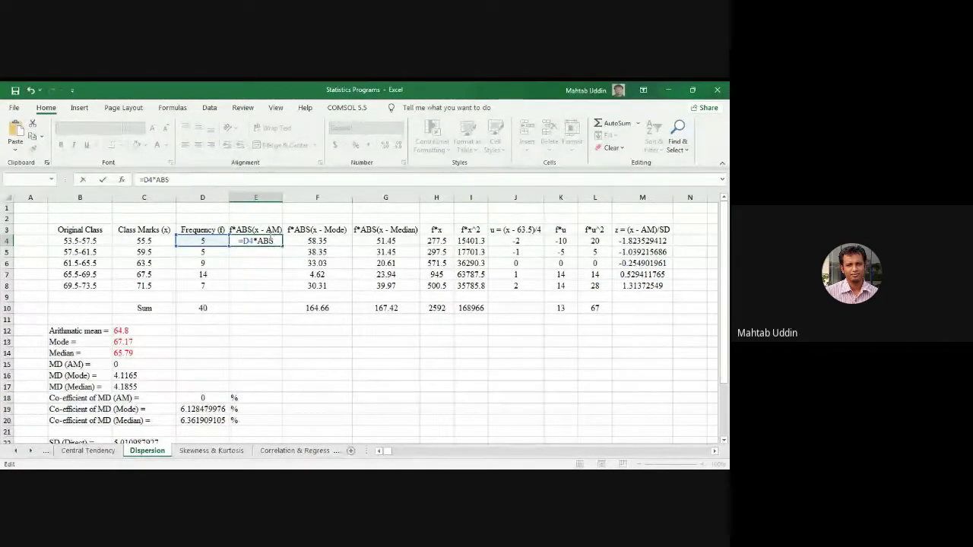
text(()
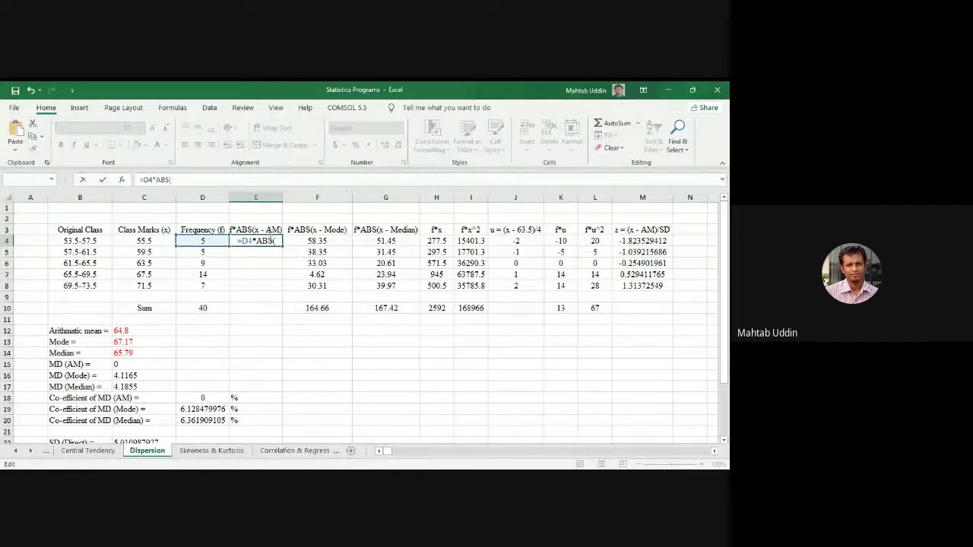
click(151, 241)
text(-)
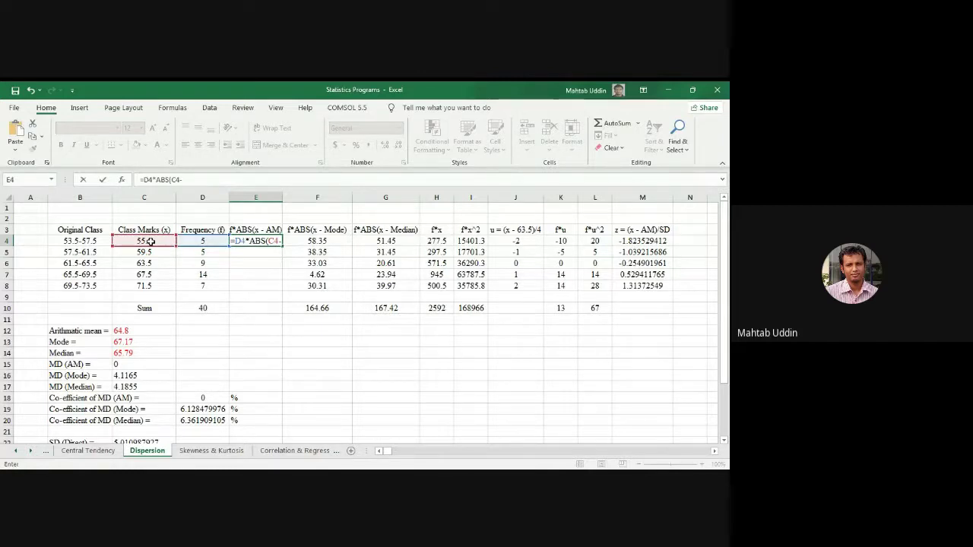
text(64)
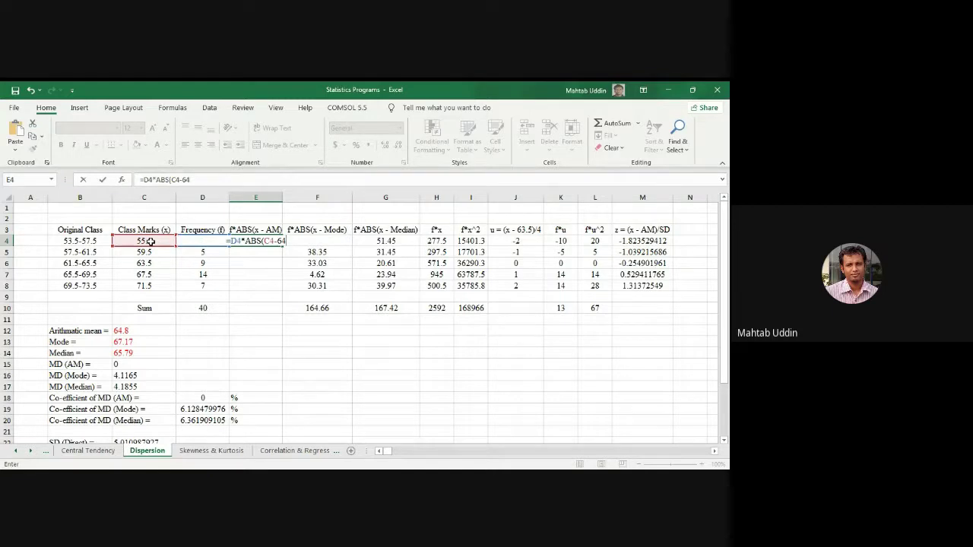
text(.8)
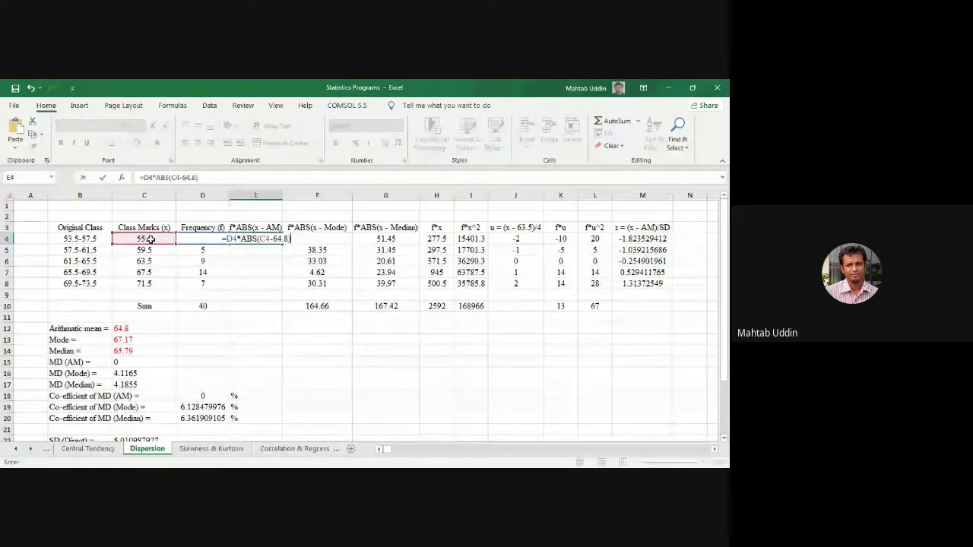
key(Return)
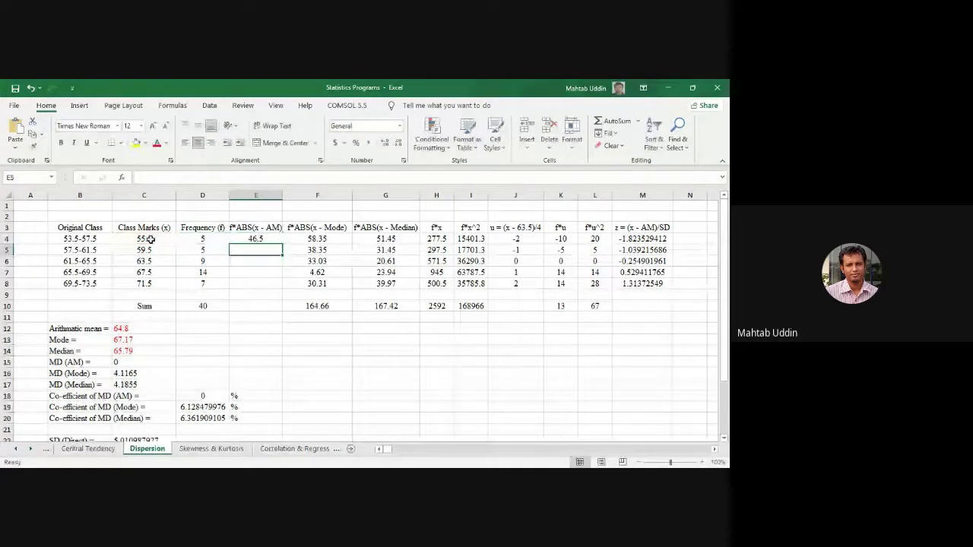
Copy the formula in E4 to cells E5:E8 for the remaining classes
click(260, 240)
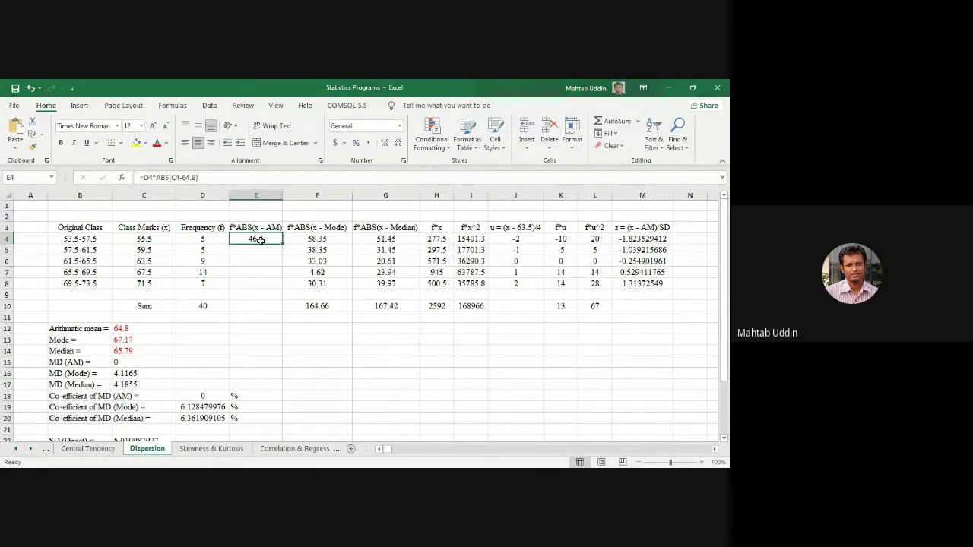
key(ctrl+c)
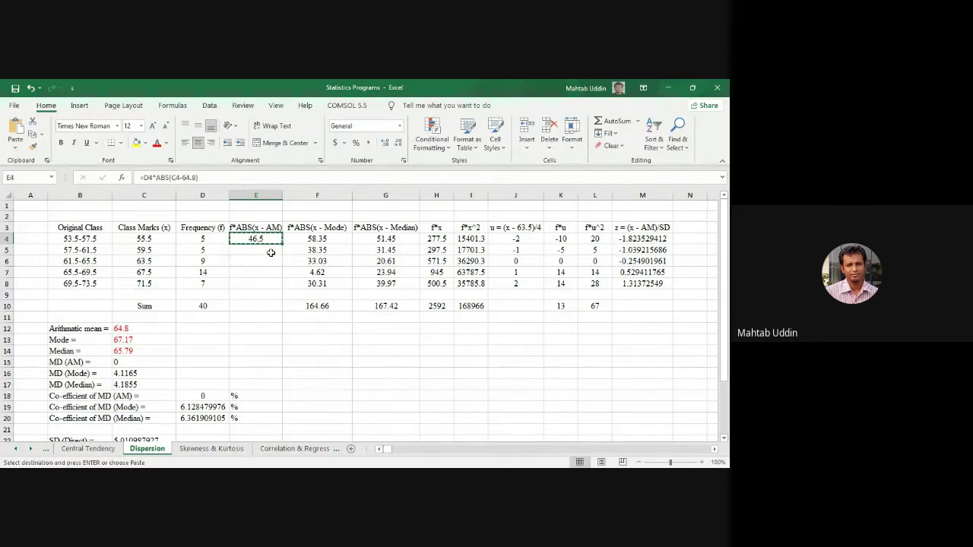
drag(268, 252, 267, 287)
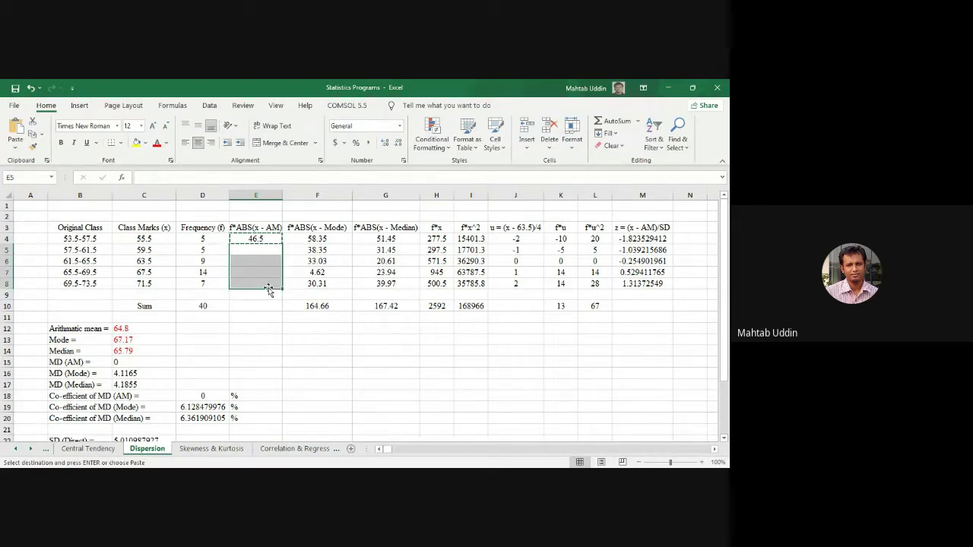
key(Return)
click(272, 339)
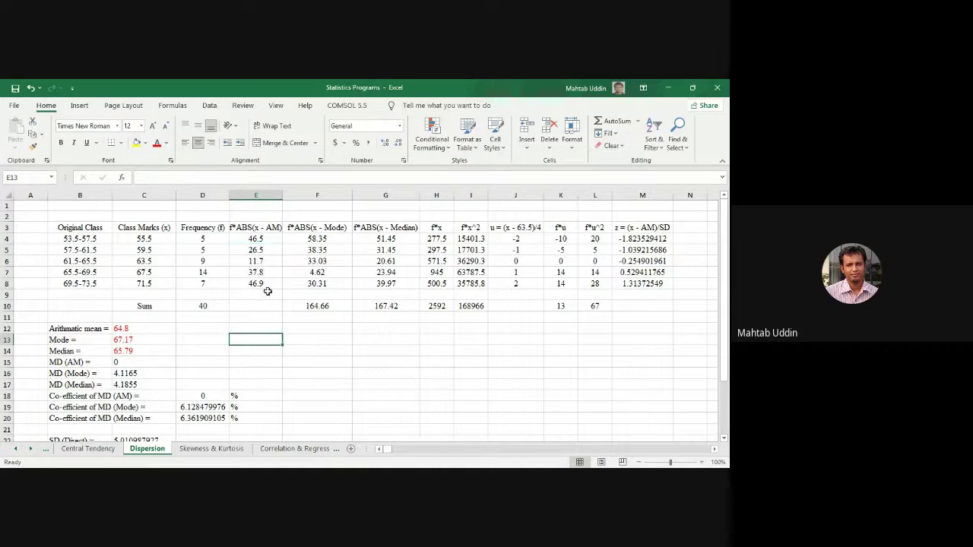
Total the f*ABS(x - AM) column in cell E10 with a SUM formula
click(252, 307)
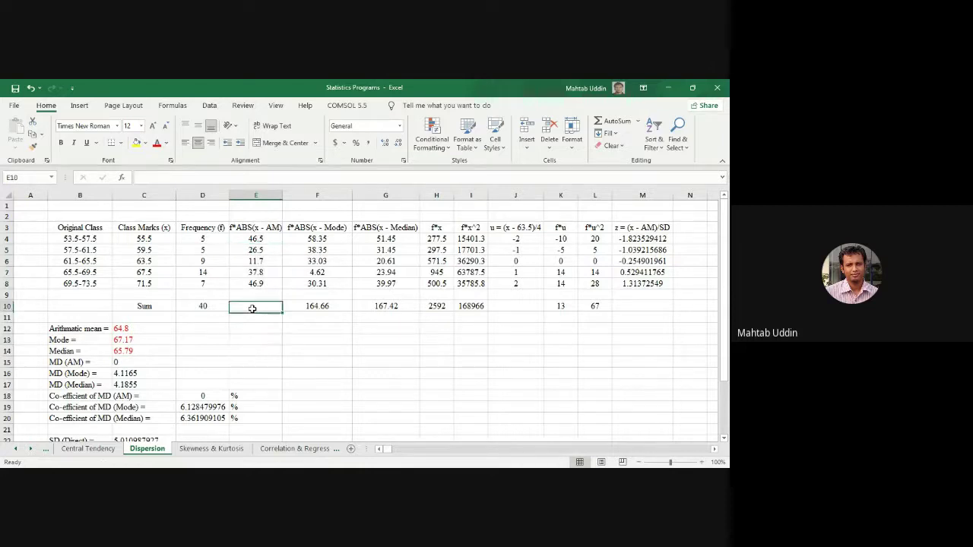
text(=)
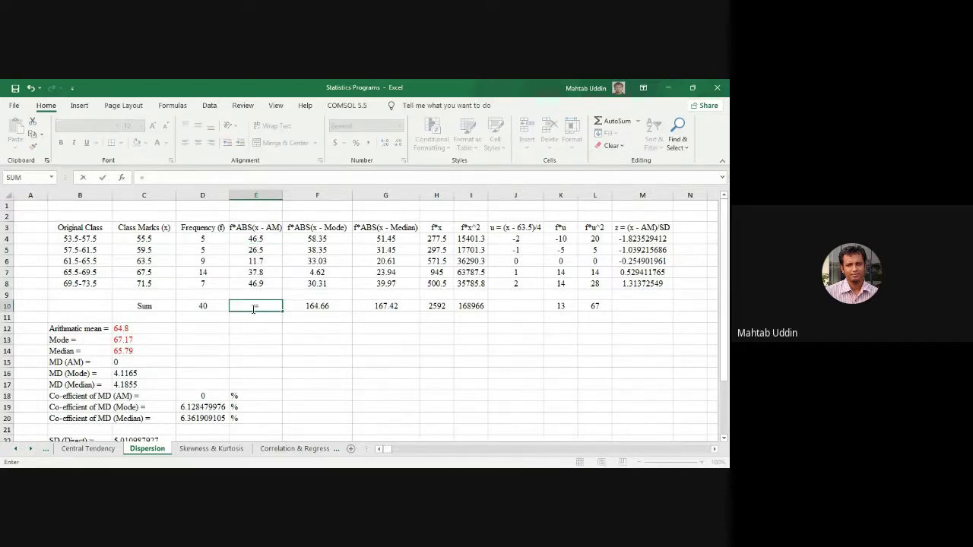
text(S)
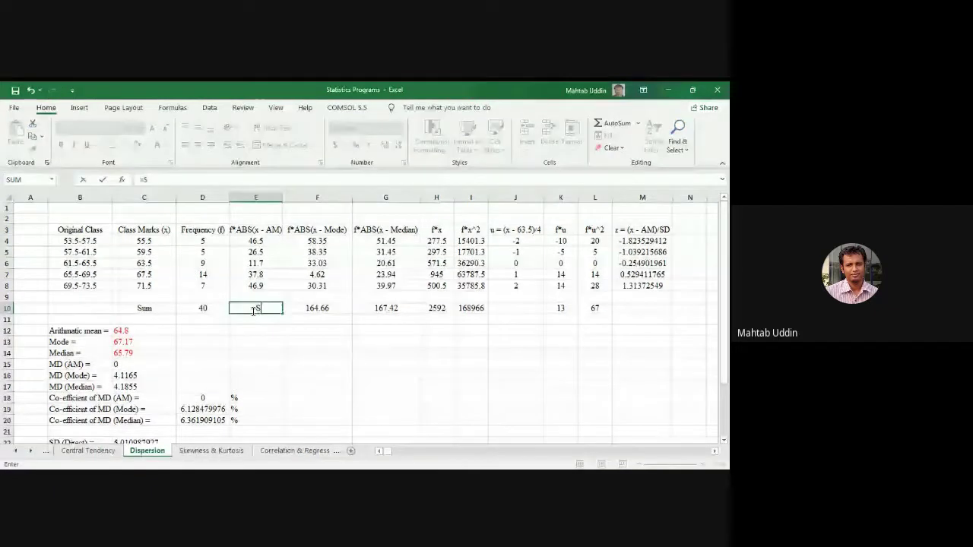
text(UM)
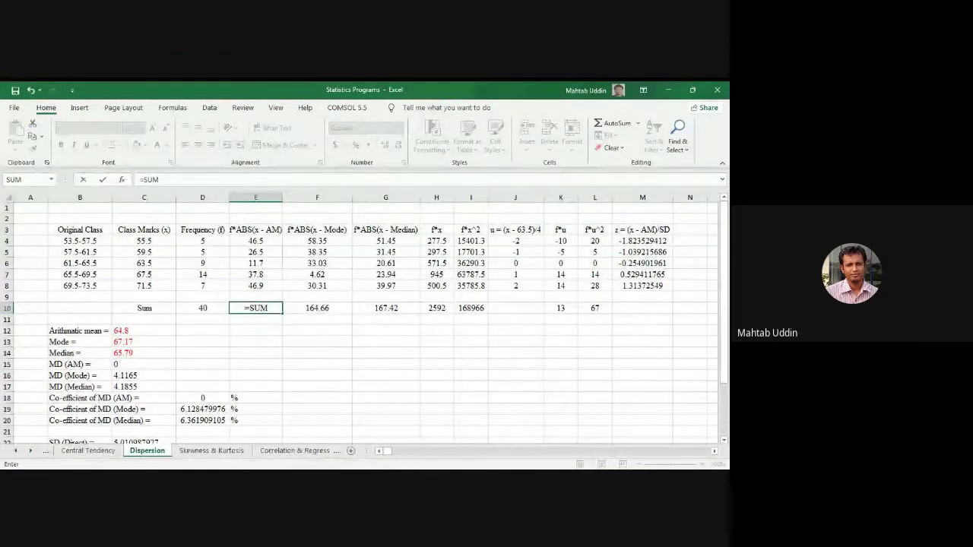
text(()
drag(255, 241, 258, 295)
key(Return)
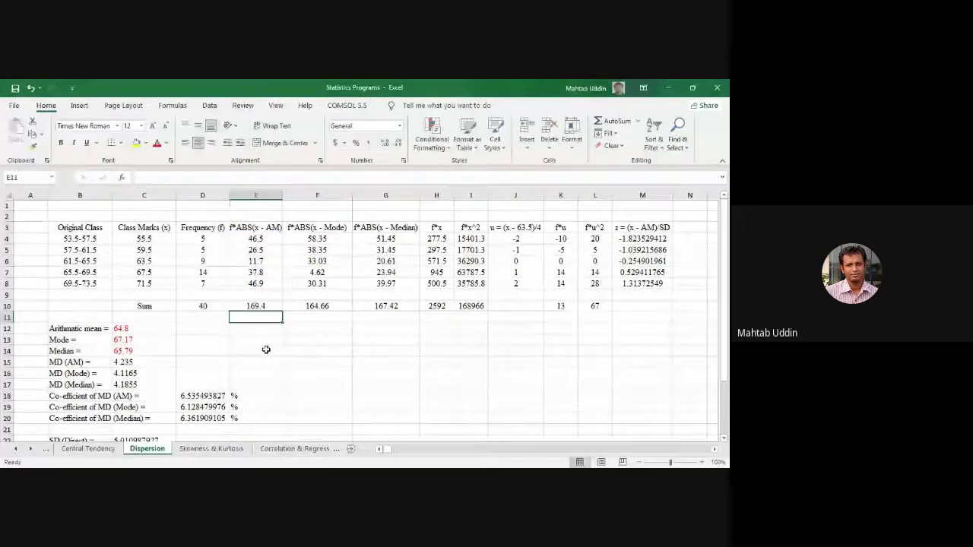
Clear the existing MD (AM) formula from cell C15
click(133, 363)
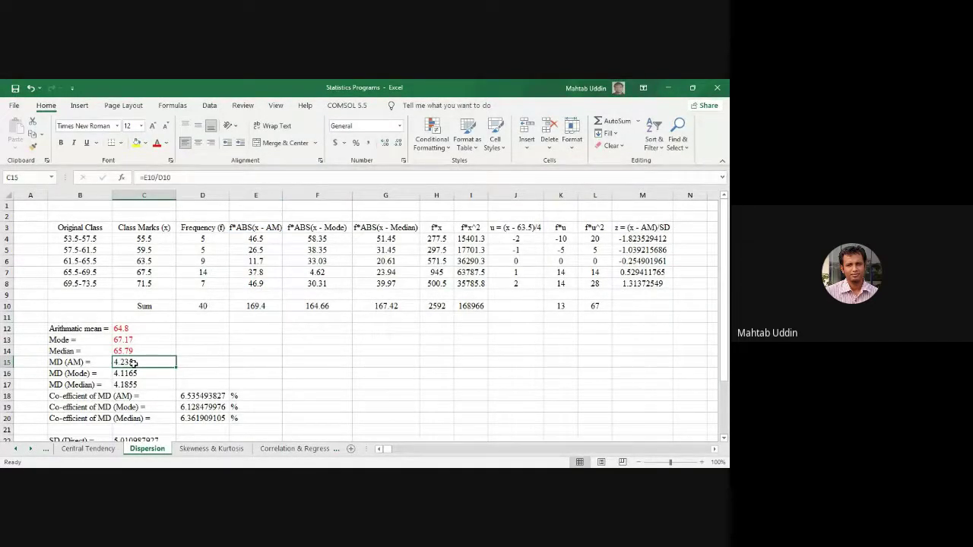
double_click(134, 363)
key(Escape)
key(Delete)
click(255, 351)
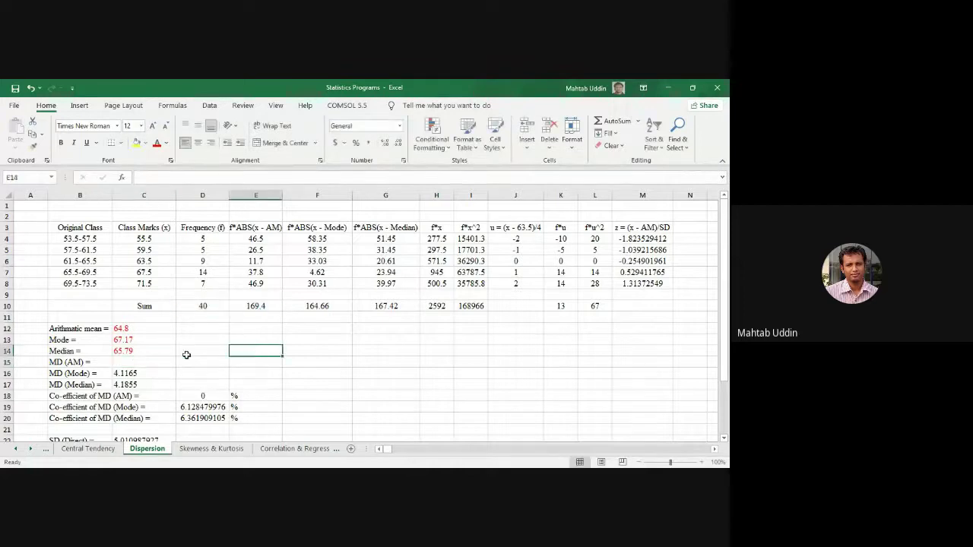
Enter the formula =E10/D10 in cell C15 to calculate MD (AM)
click(154, 361)
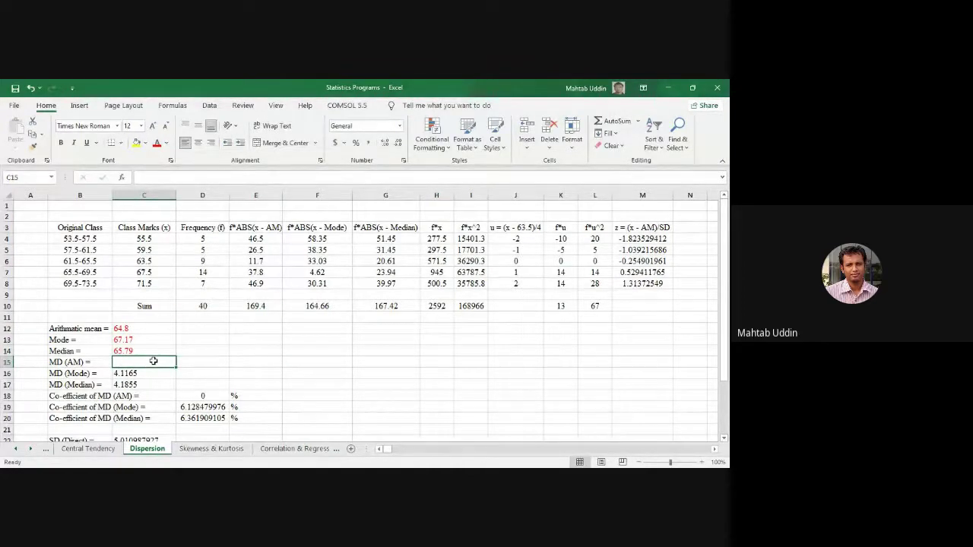
text(=)
click(252, 306)
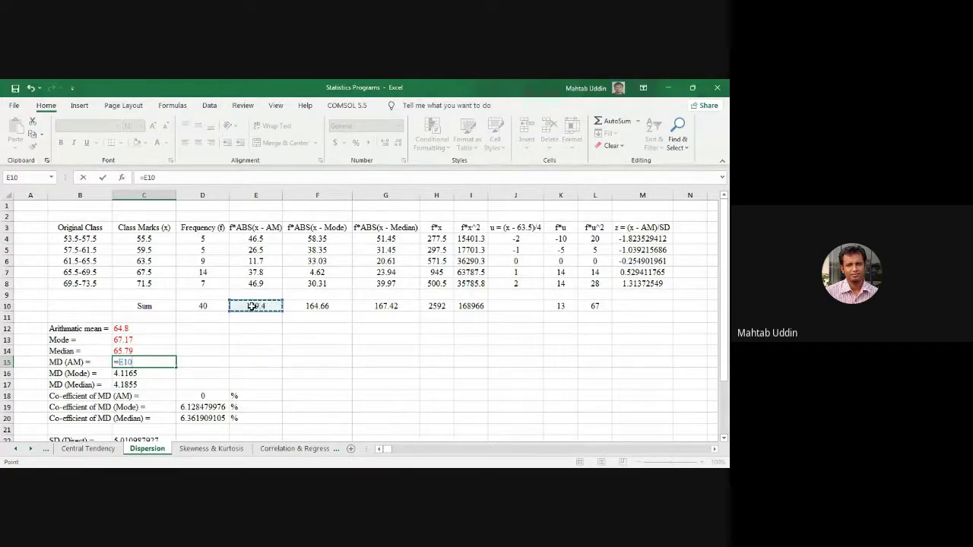
text(/)
click(192, 308)
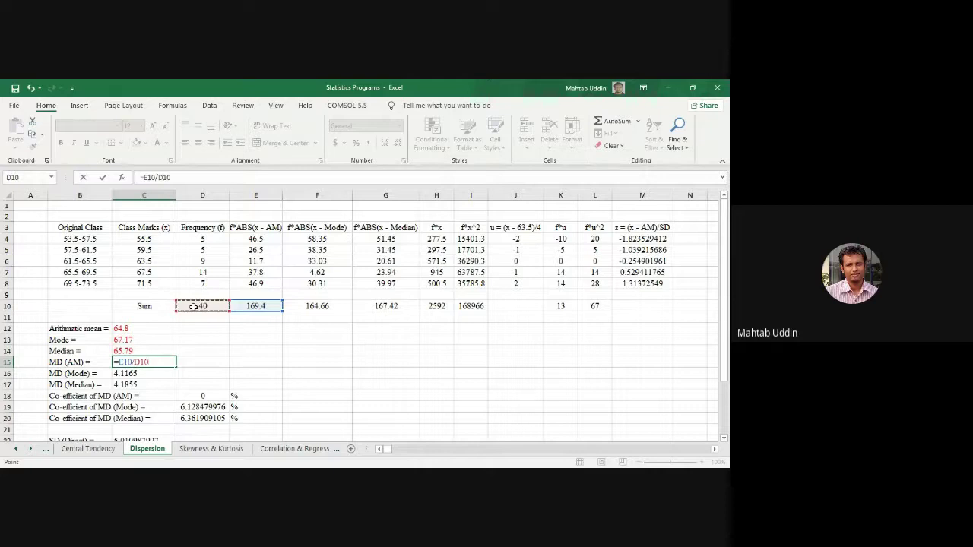
key(Return)
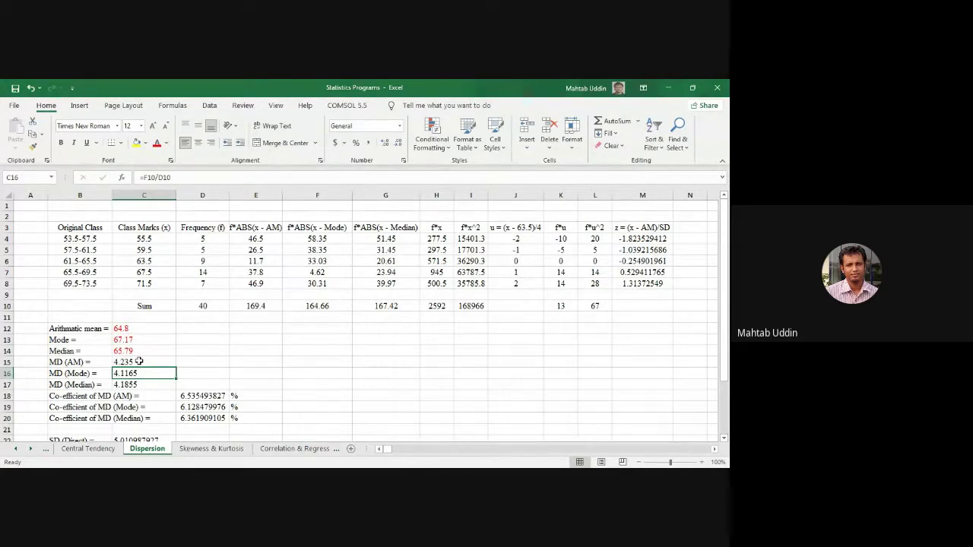
Replace the Co-efficient of MD (AM) in cell D18 with the formula =C15*100/64.8
click(199, 397)
key(BackSpace)
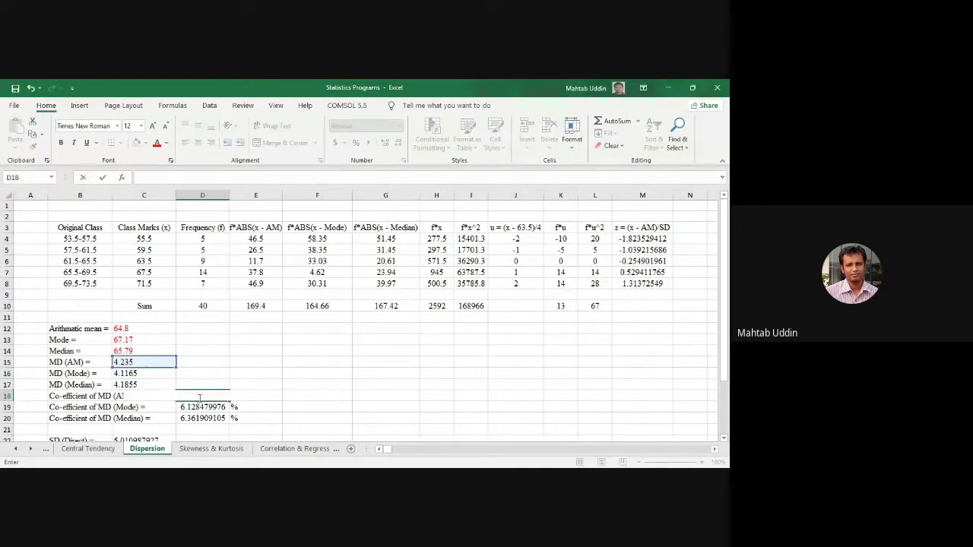
key(ctrl+Return)
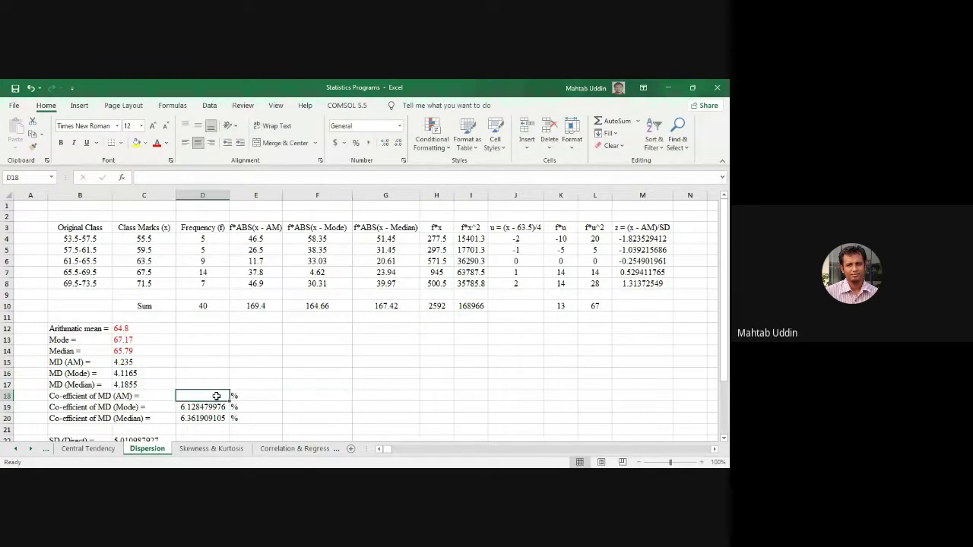
text(=)
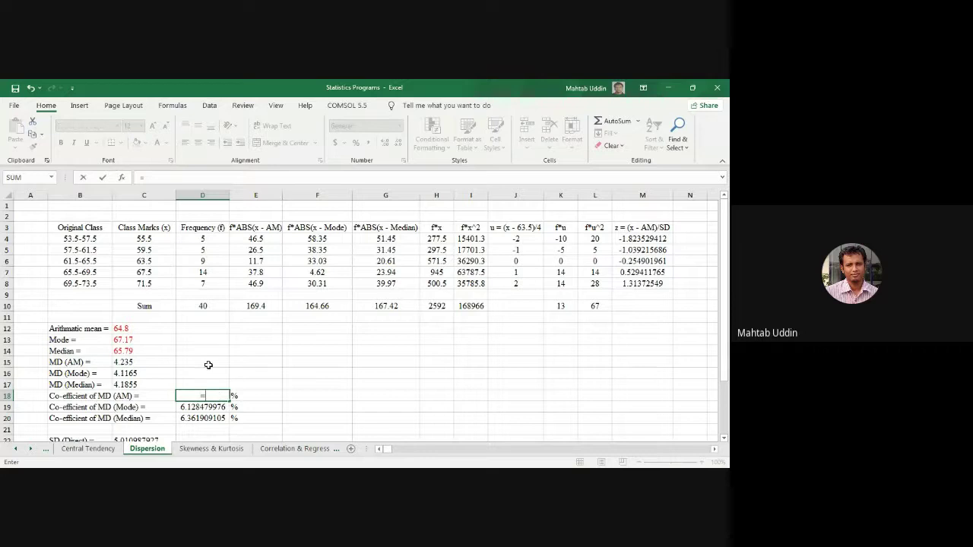
click(132, 363)
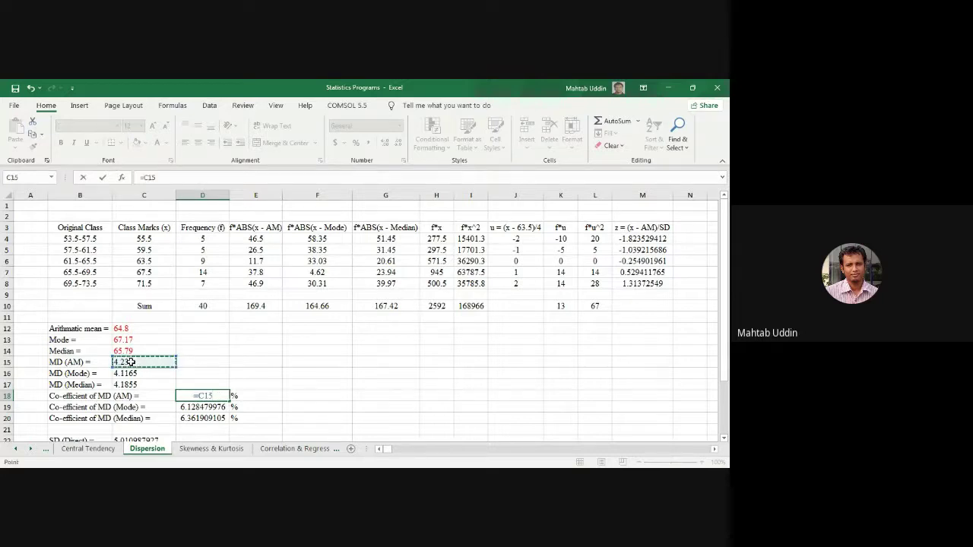
text(*100/)
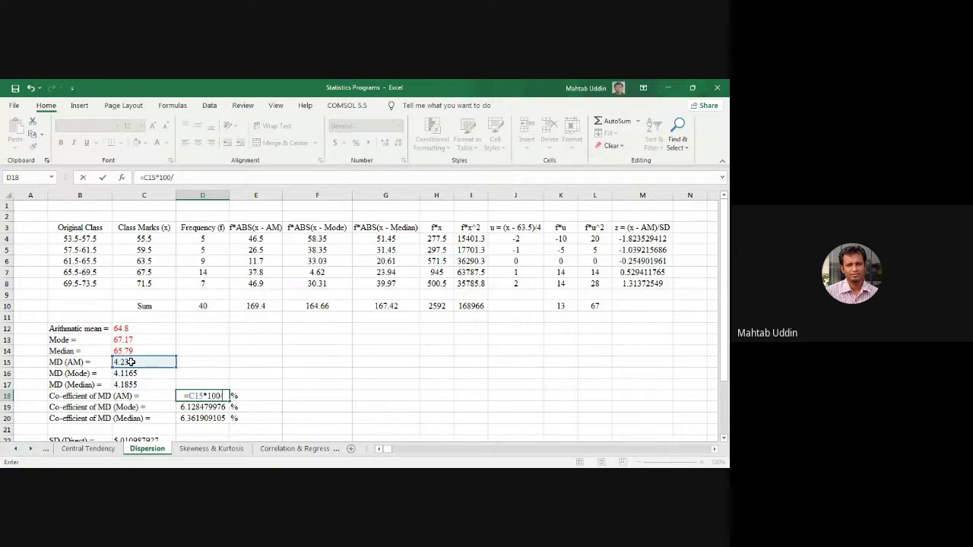
text(64.8)
key(Return)
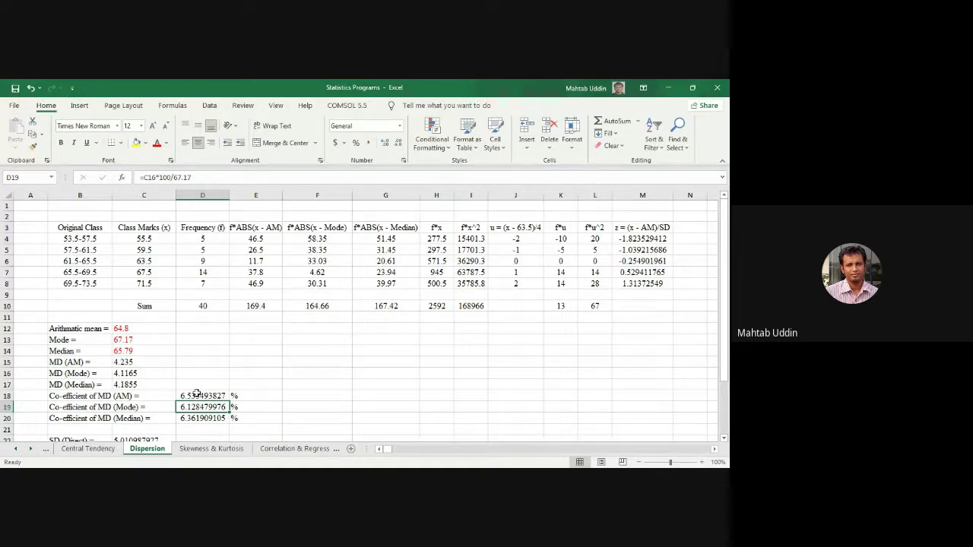
drag(196, 394, 202, 417)
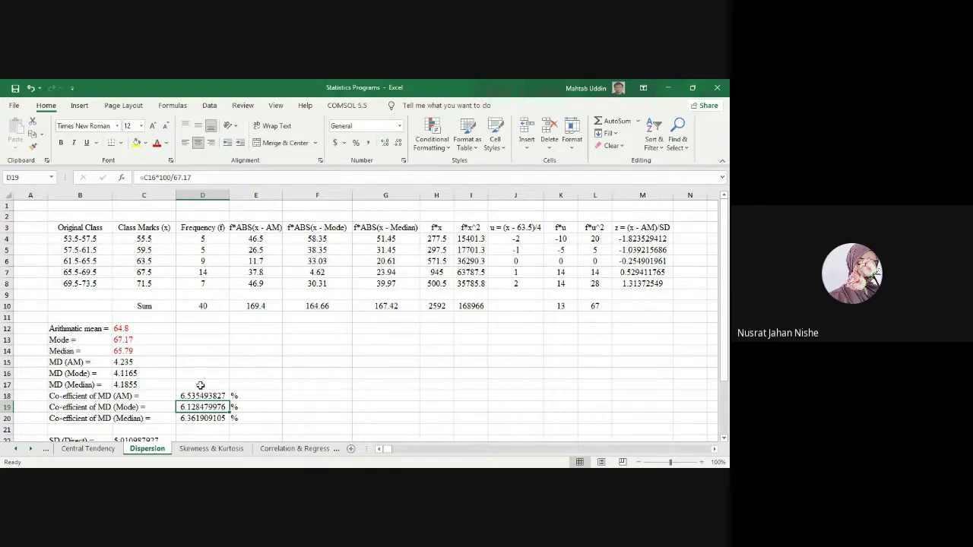
click(230, 395)
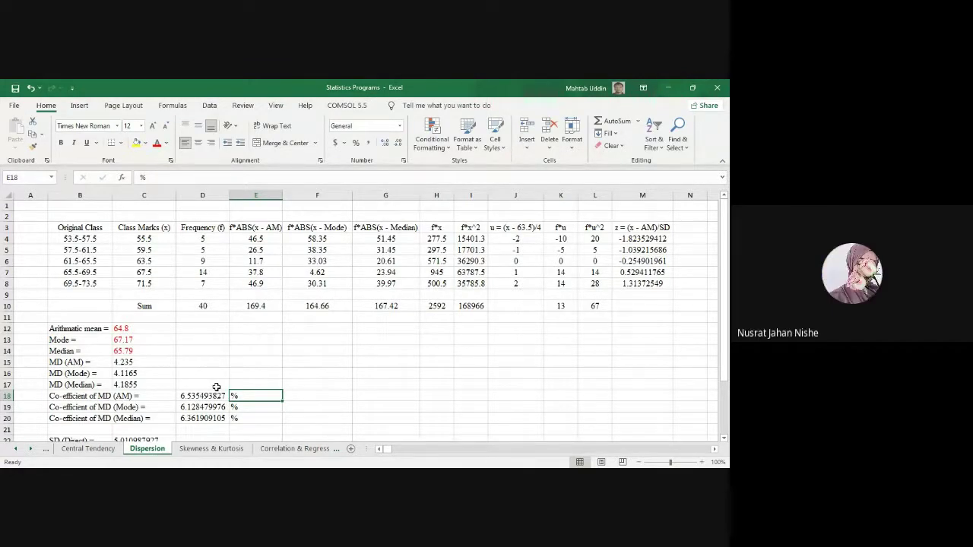
scroll(190, 365, down, 1)
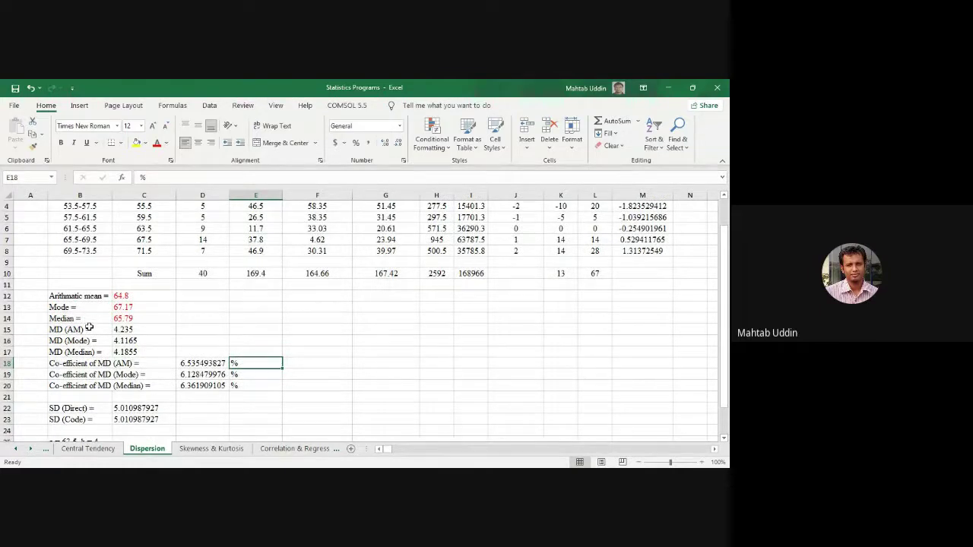
scroll(89, 327, down, 1)
scroll(160, 380, up, 2)
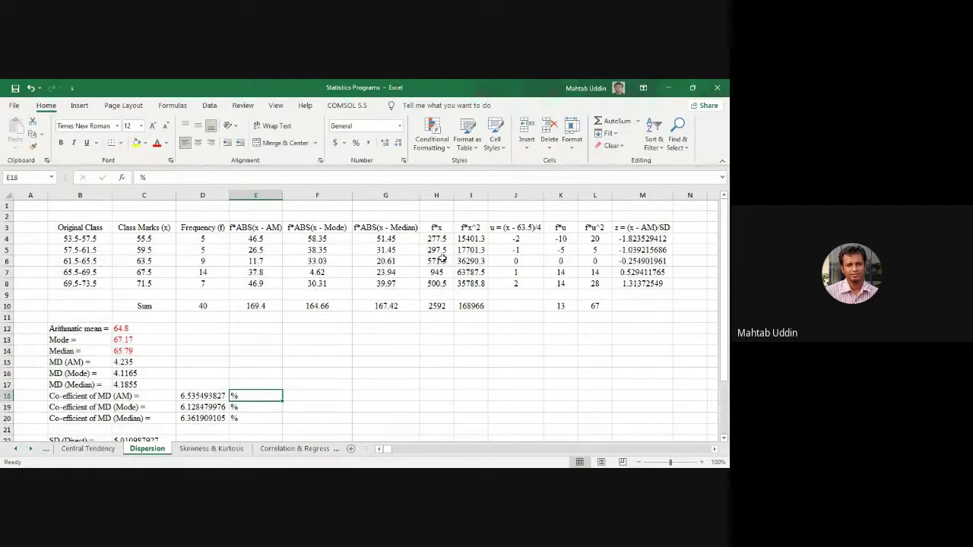
Clear the f*x^2 values in I4:I8 and enter the formula =D4*C4^2 in cell I4
drag(465, 237, 471, 280)
key(Delete)
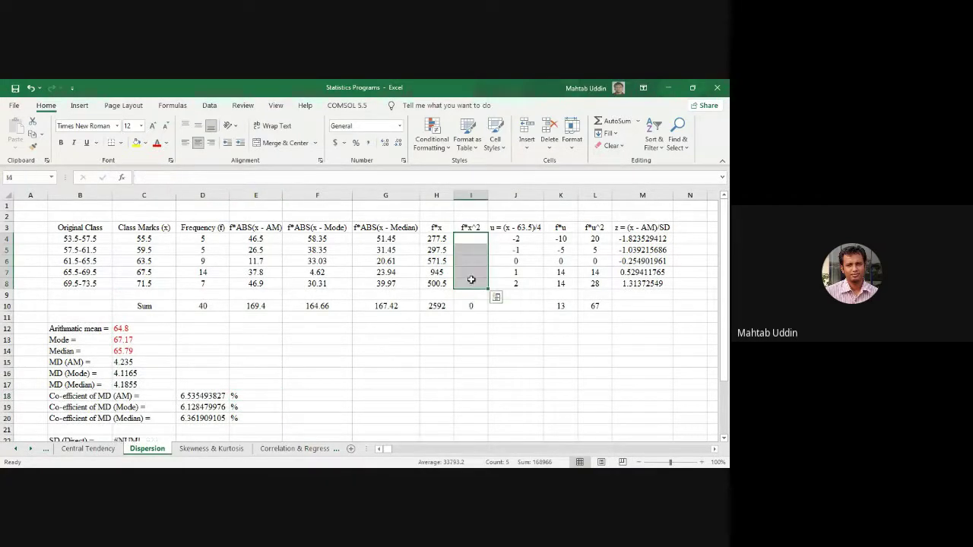
click(468, 241)
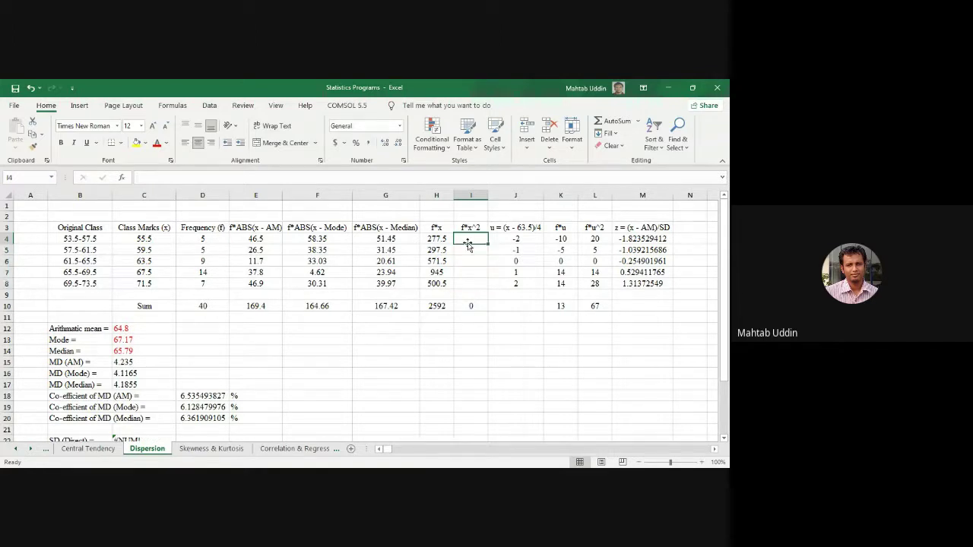
text(=)
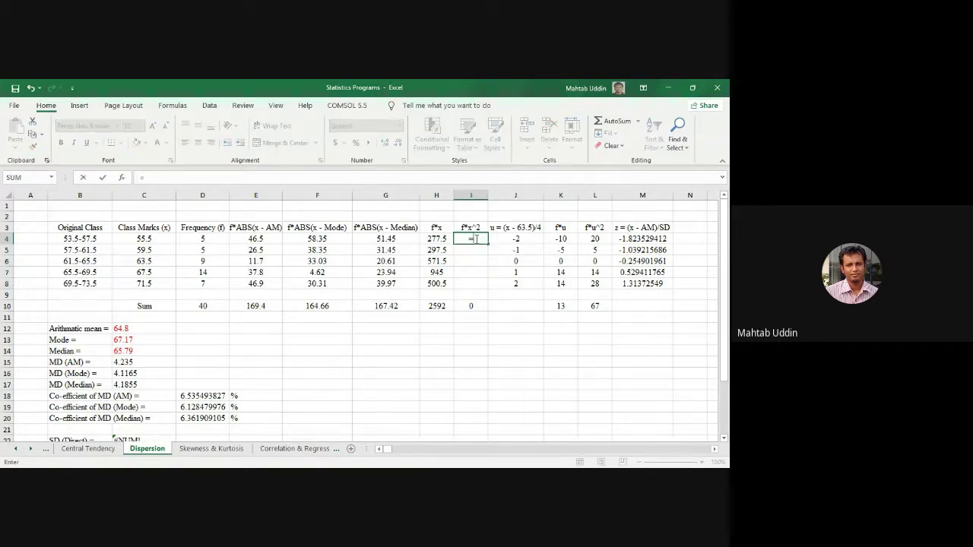
click(219, 240)
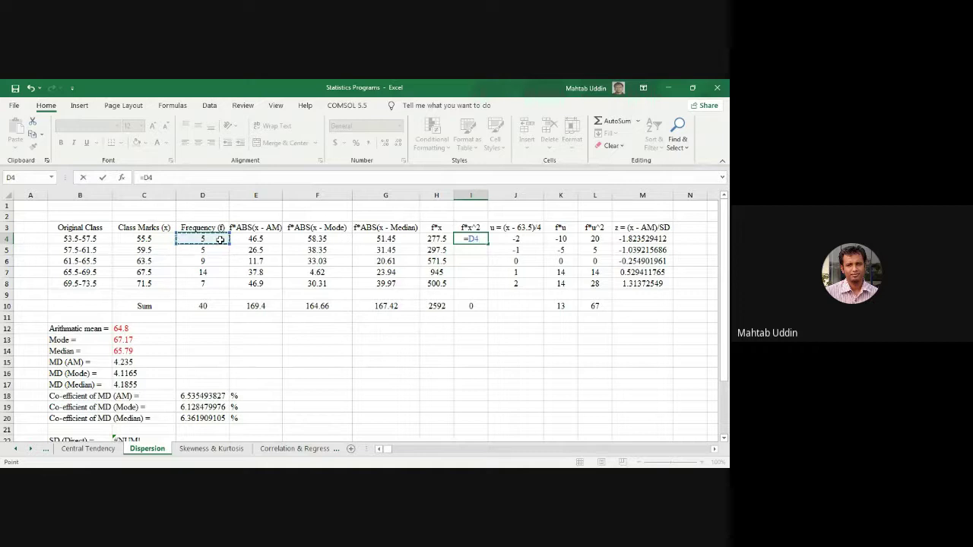
text(*)
click(168, 239)
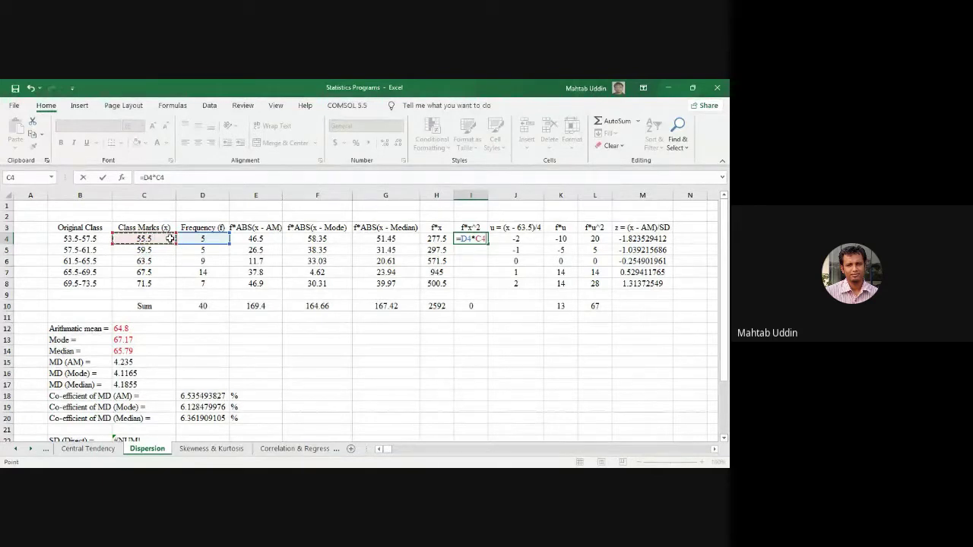
text(^2)
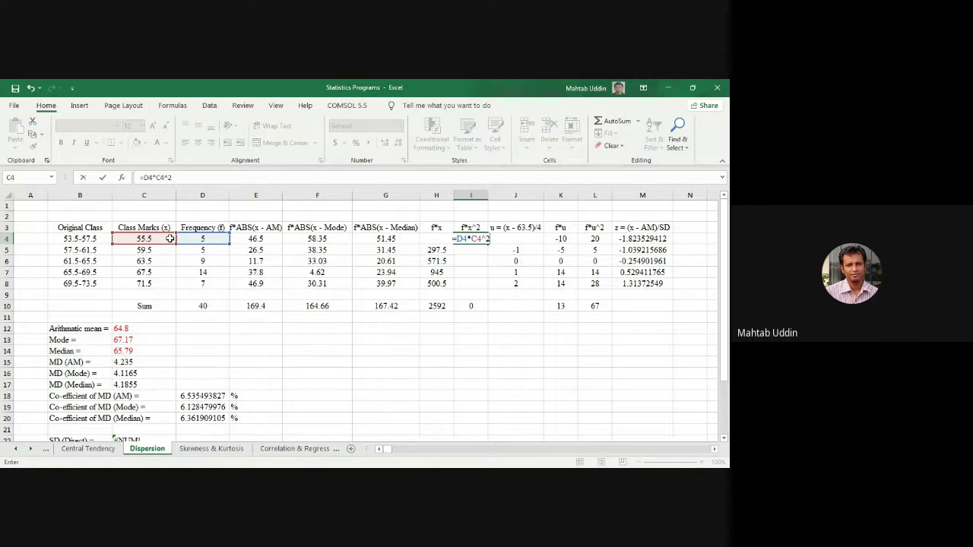
key(Return)
Copy the f*x^2 formula from I4 to cells I5:I8 for the remaining classes
click(481, 239)
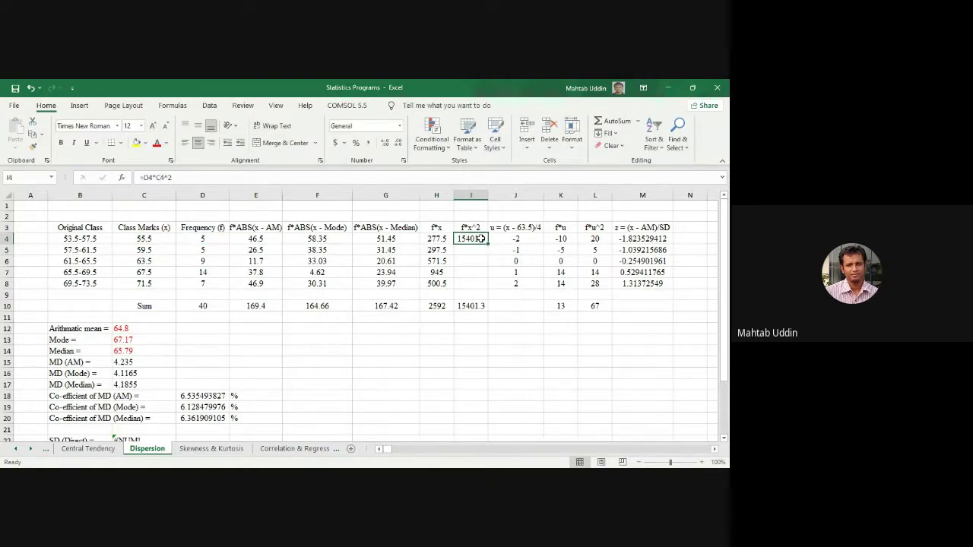
key(ctrl+c)
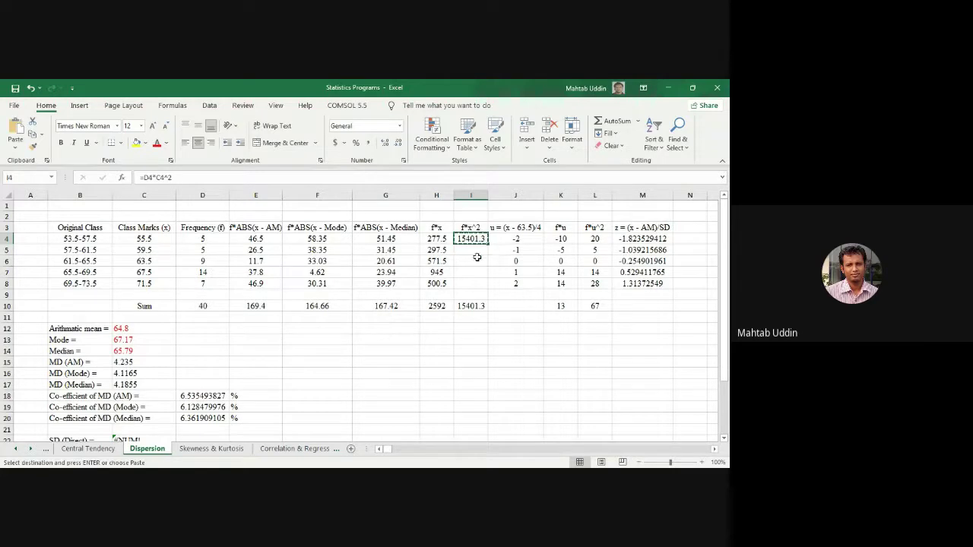
drag(472, 250, 473, 281)
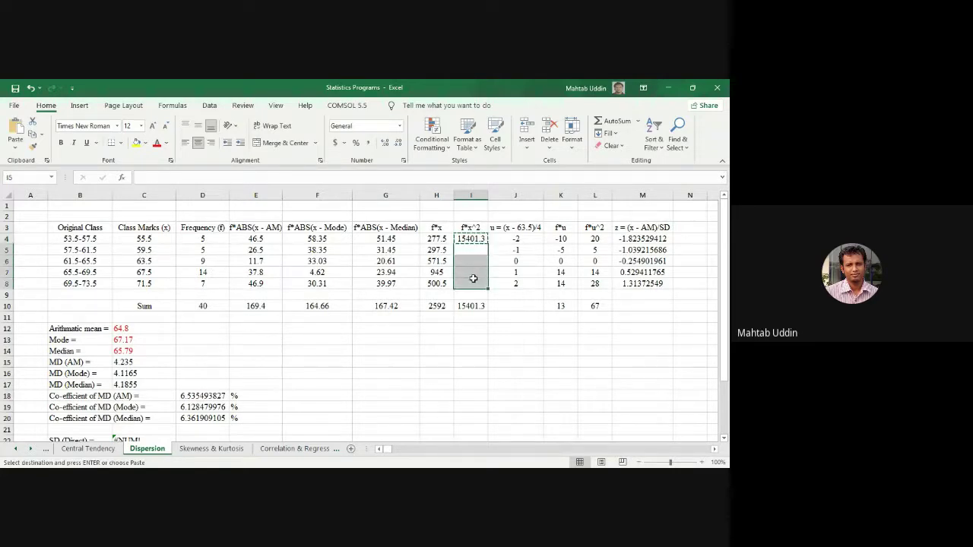
key(Return)
Examine the f*x^2 sum formula in I10 and the SD (Direct) formula in C22
click(476, 304)
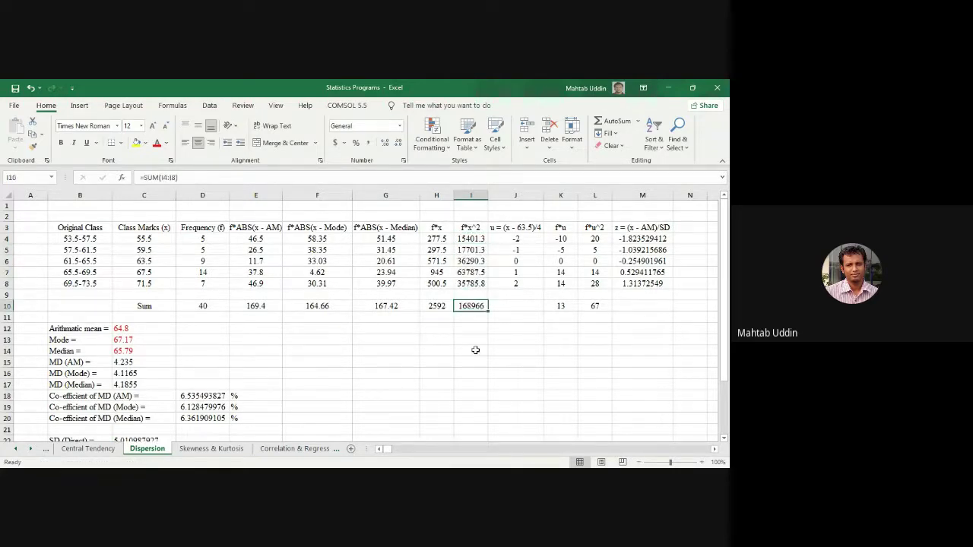
click(476, 350)
scroll(190, 399, down, 1)
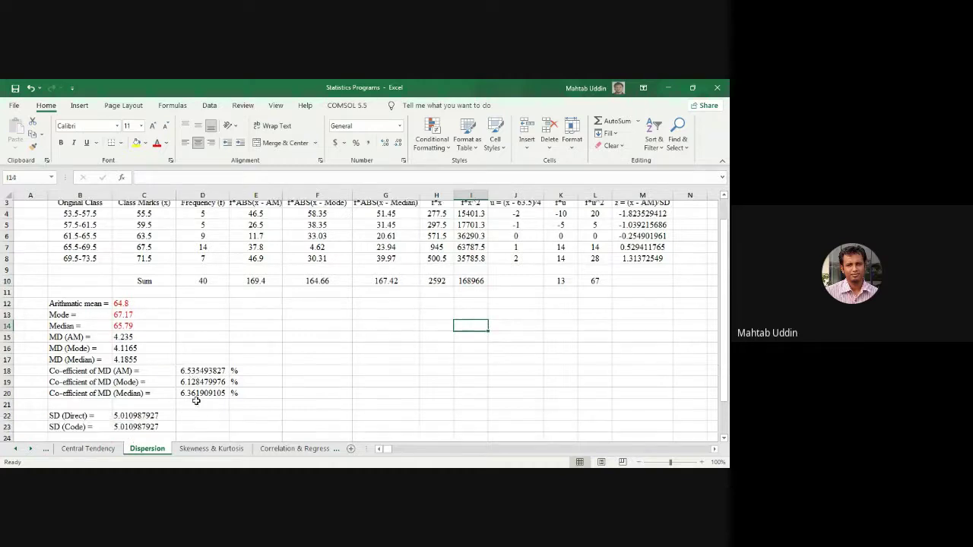
click(136, 407)
click(174, 177)
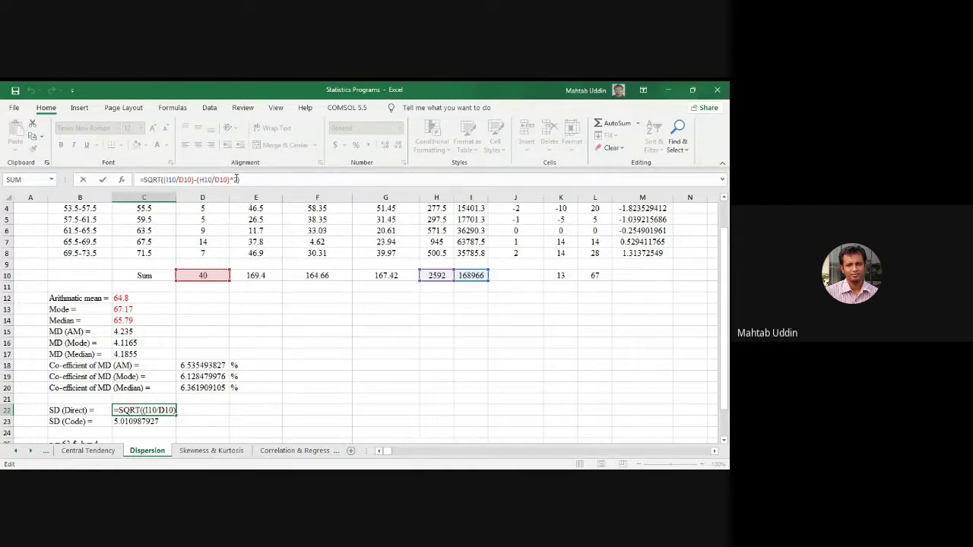
click(244, 179)
key(Return)
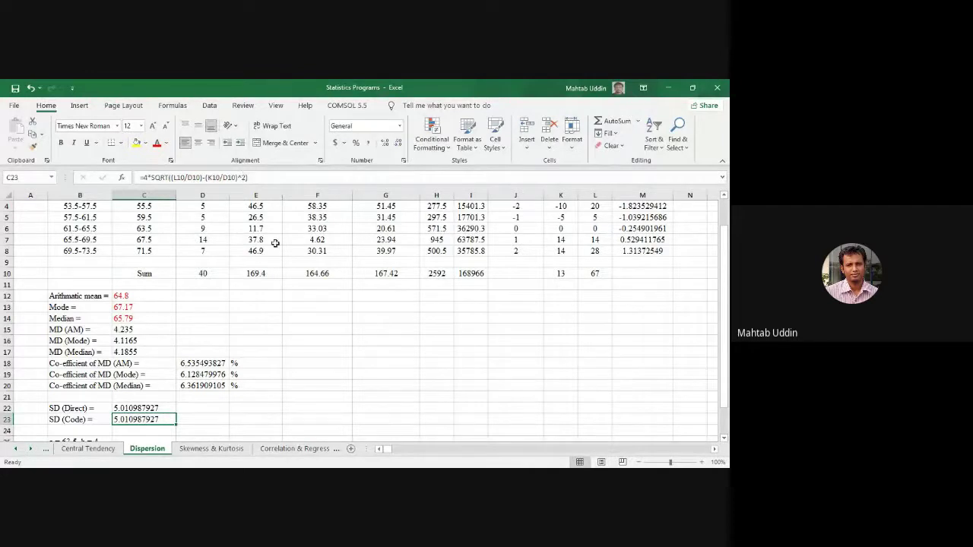
Examine the SD (Code) formula in C23 with the sums it uses, and the Co-efficient of SD formula in D27
scroll(274, 325, down, 1)
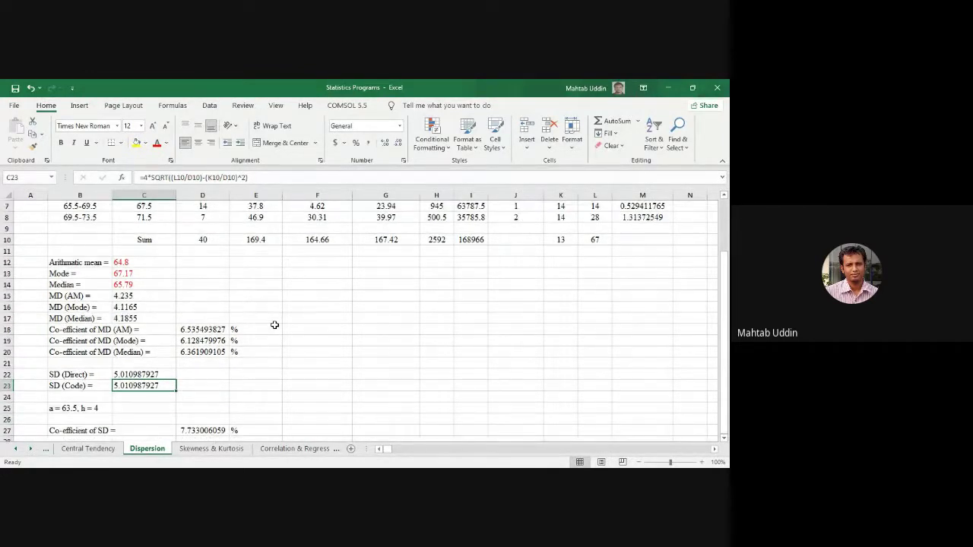
scroll(275, 326, up, 2)
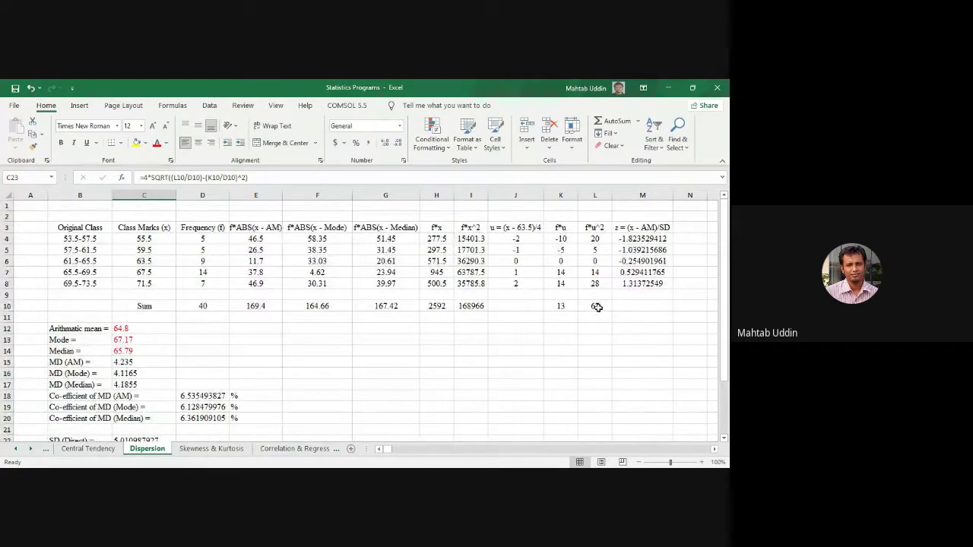
scroll(292, 408, down, 2)
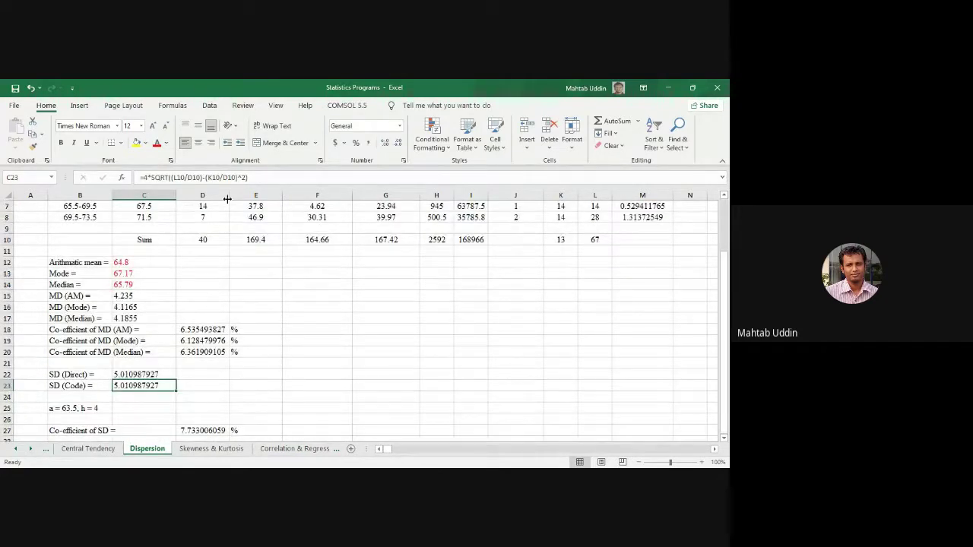
click(251, 178)
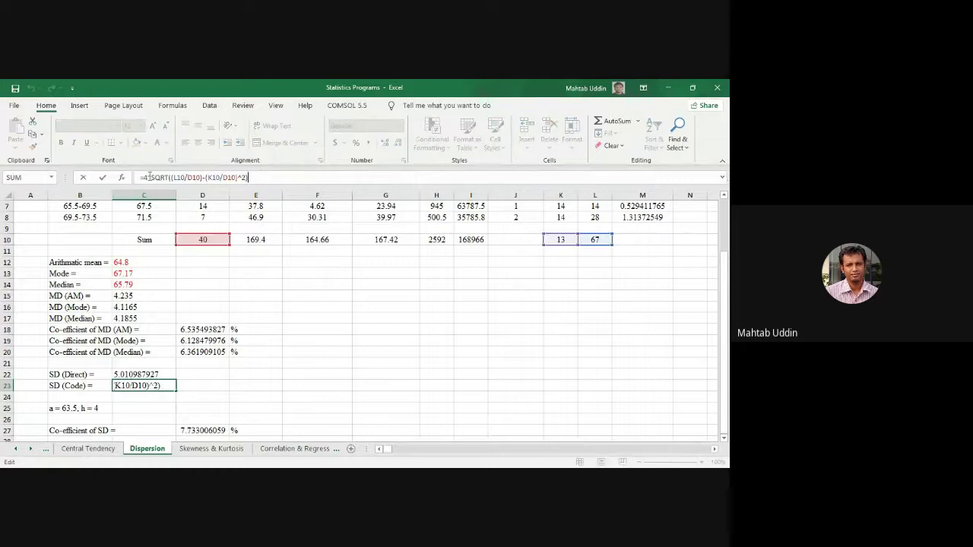
text(*)
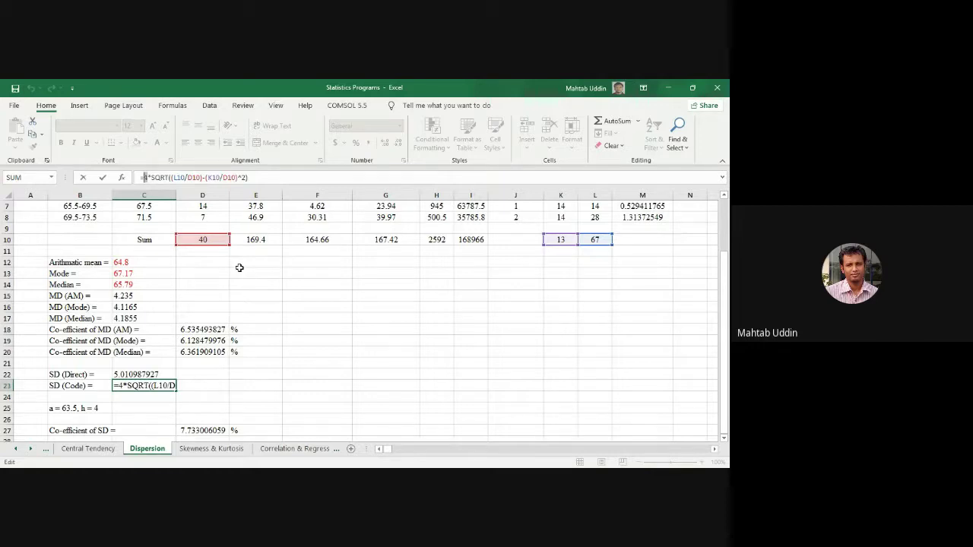
key(Return)
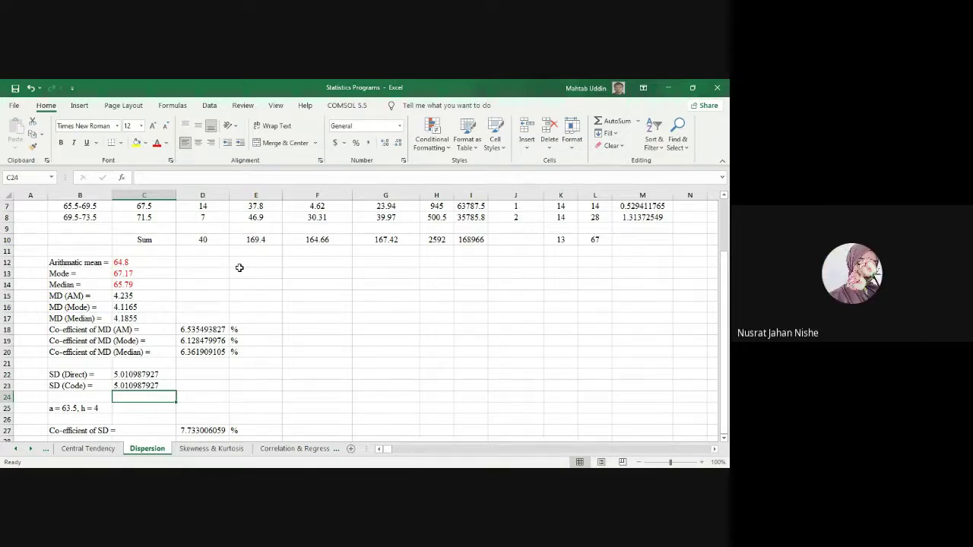
scroll(202, 365, down, 1)
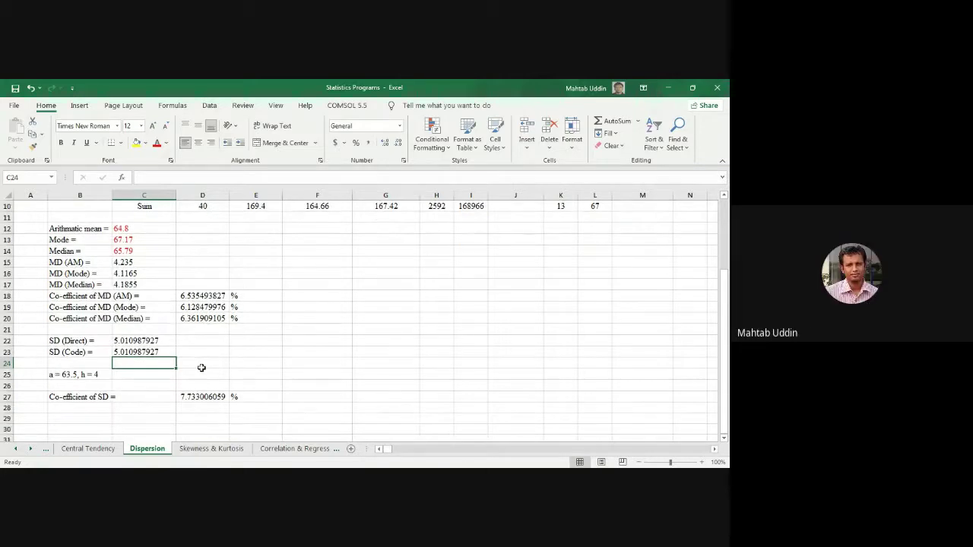
click(201, 396)
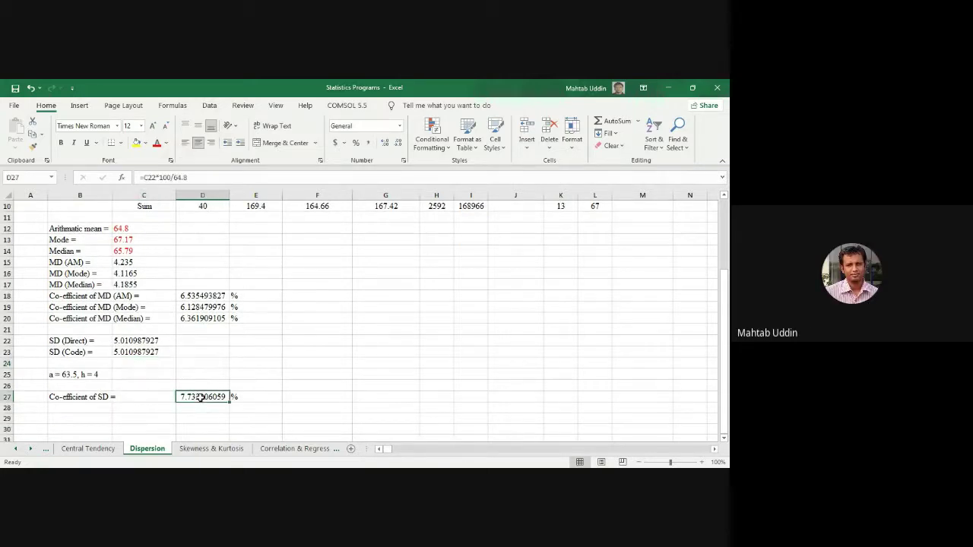
Inspect the cell reference used in the Co-efficient of SD formula in D27
click(199, 178)
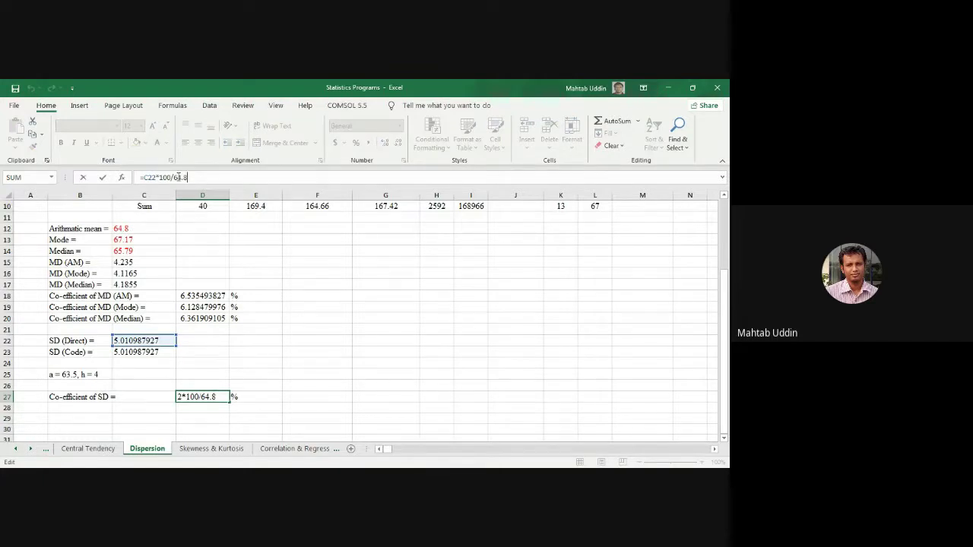
key(Return)
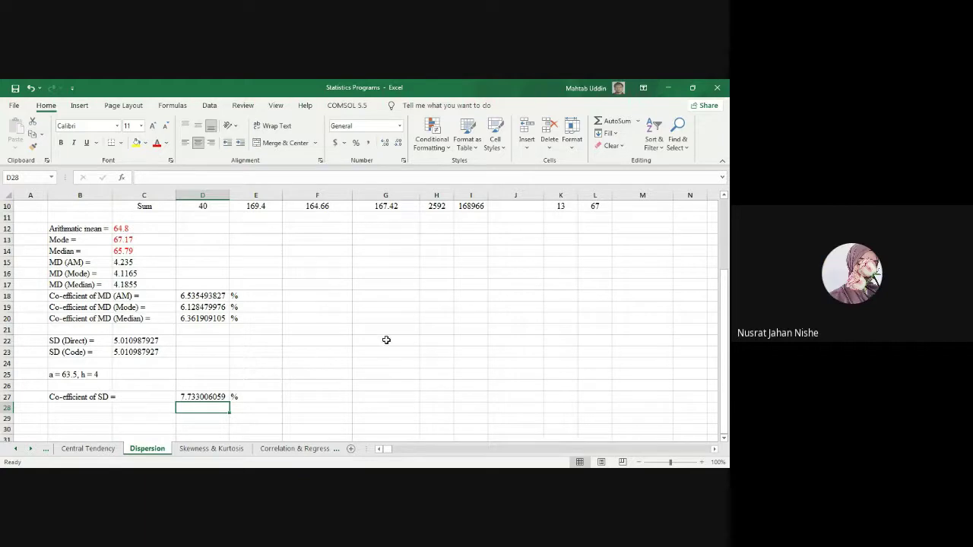
Clear the existing z = (x - AM)/SD values in cells M4:M8
scroll(386, 340, up, 2)
scroll(387, 340, up, 1)
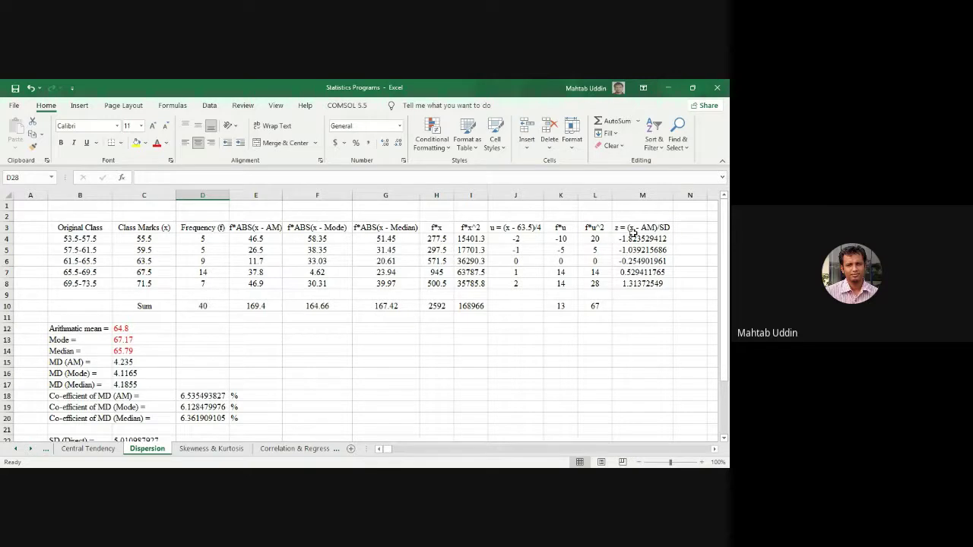
click(628, 238)
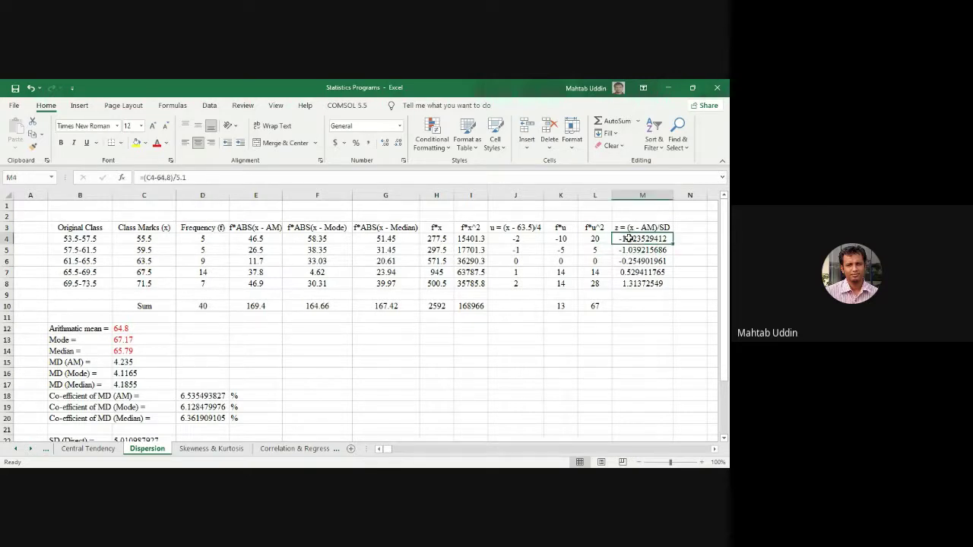
drag(628, 238, 635, 278)
key(Delete)
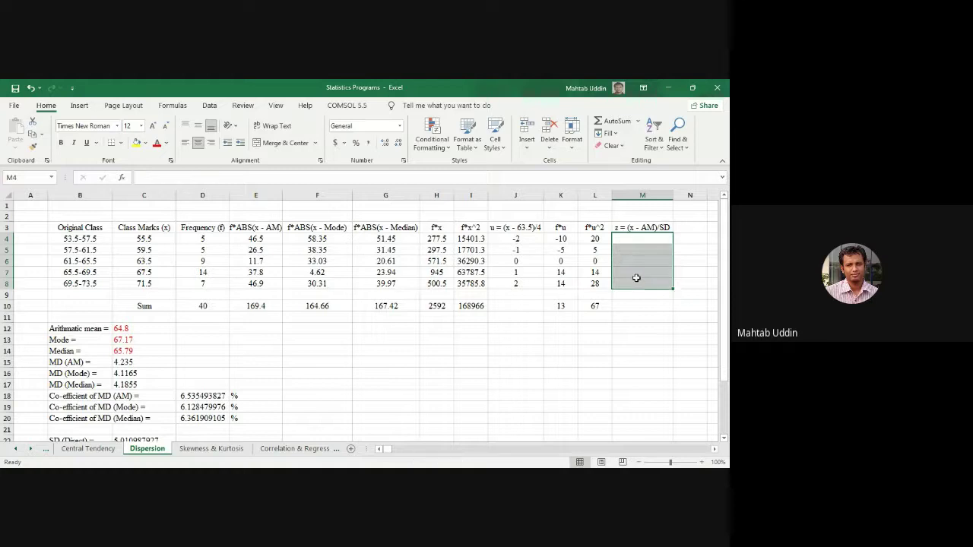
Enter the z-score formula =(C4-64.8)/5.01 in cell M4 for the first class
click(626, 238)
text(=)
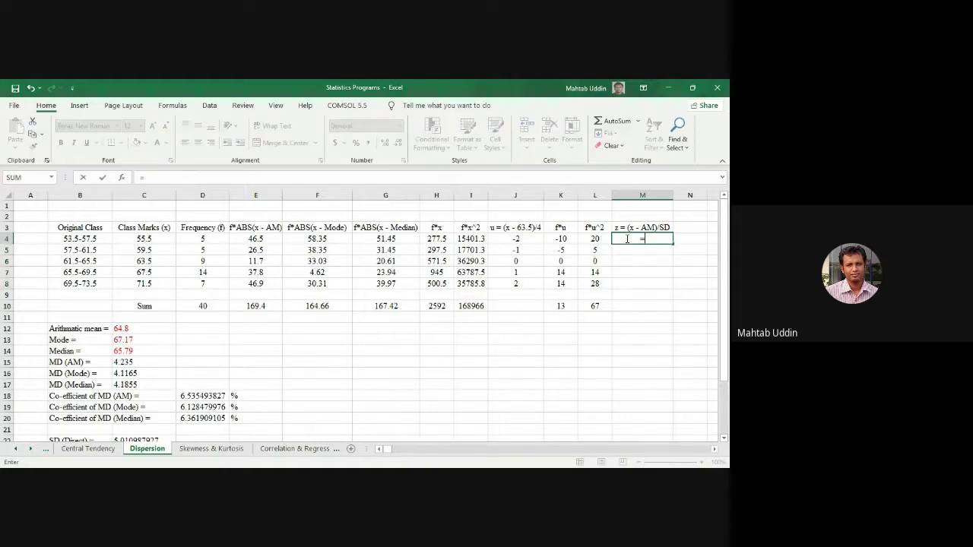
text(()
click(156, 239)
text(-)
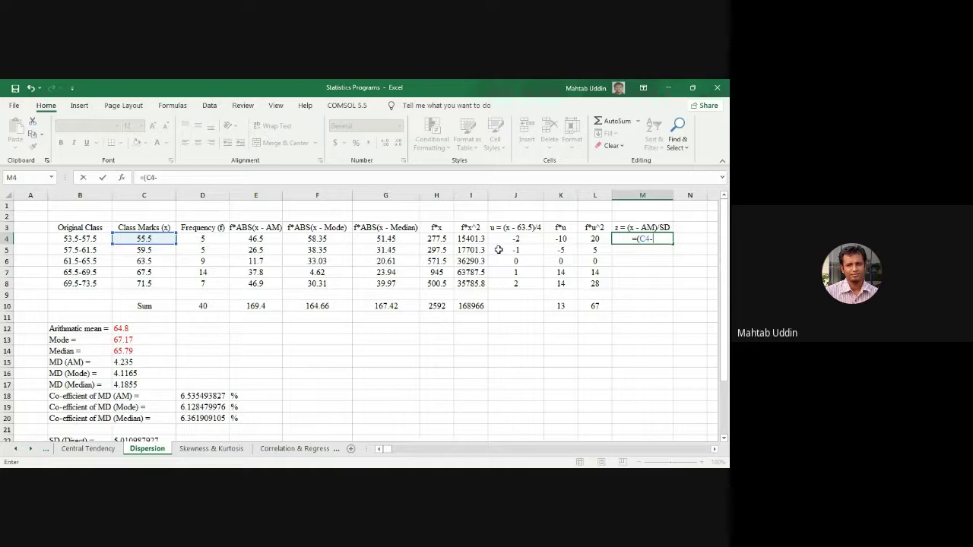
text(64.8)/5.01)
key(Return)
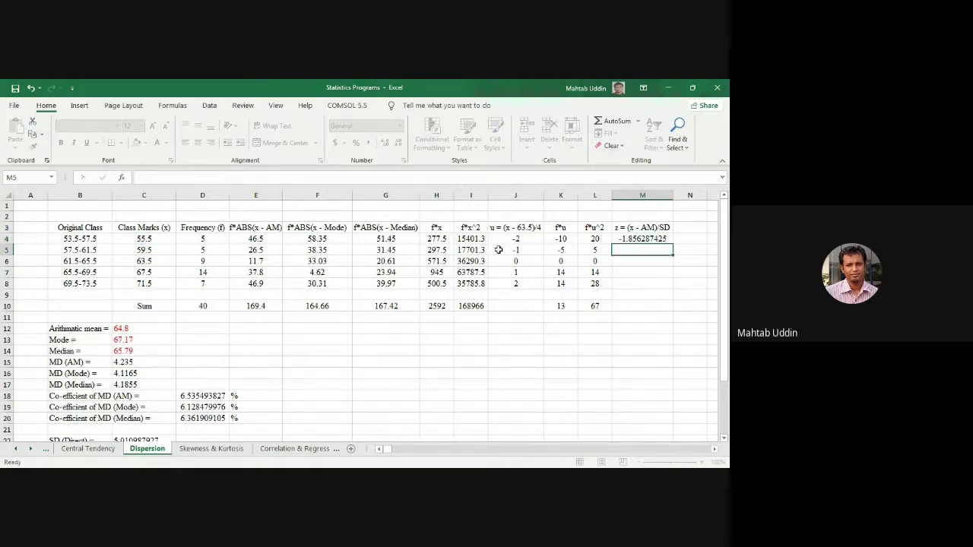
Copy the z-score formula from M4 to cells M5:M8 for the remaining classes
click(634, 239)
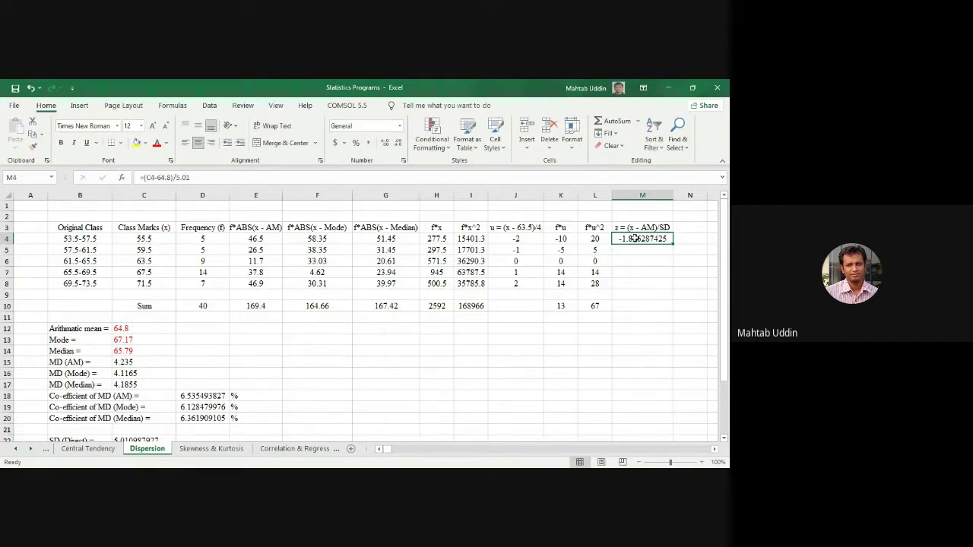
key(ctrl+c)
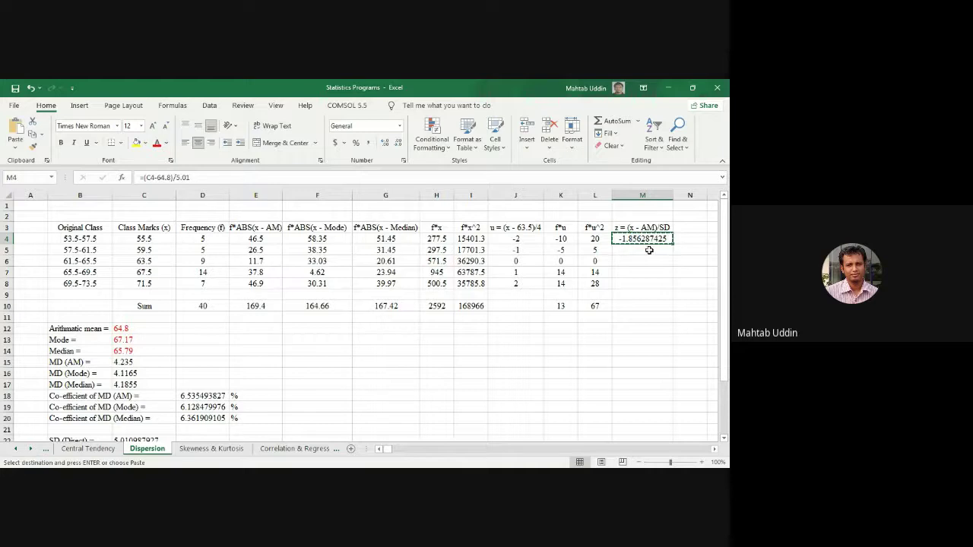
drag(643, 250, 646, 278)
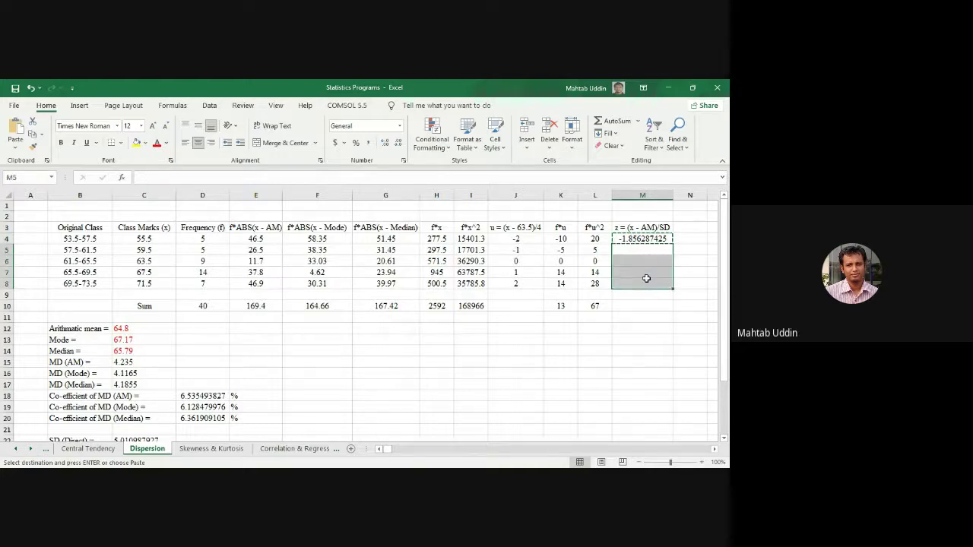
key(Return)
click(633, 349)
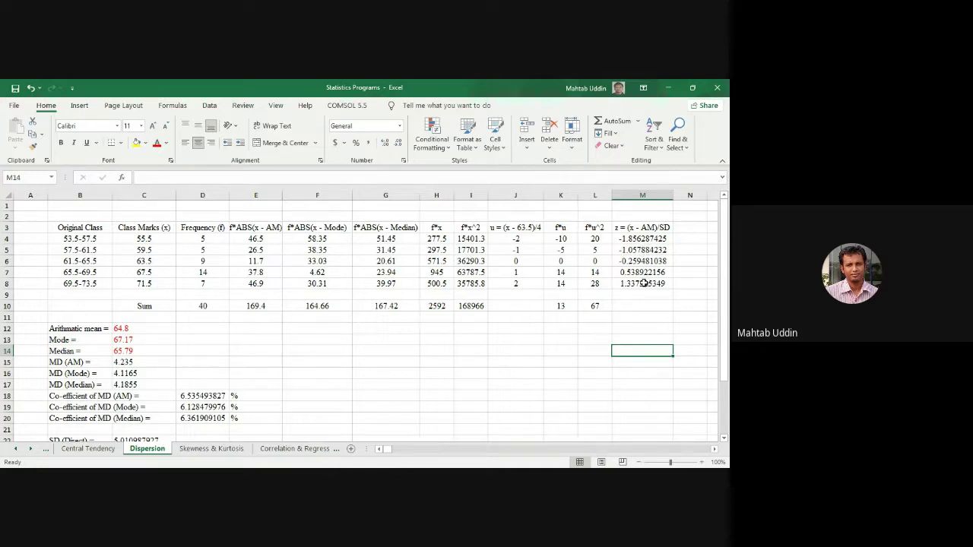
Examine the z-scores in M5:M8, comparing the classes around the mean, and the z = (x - AM)/SD heading in M3
click(622, 261)
click(652, 317)
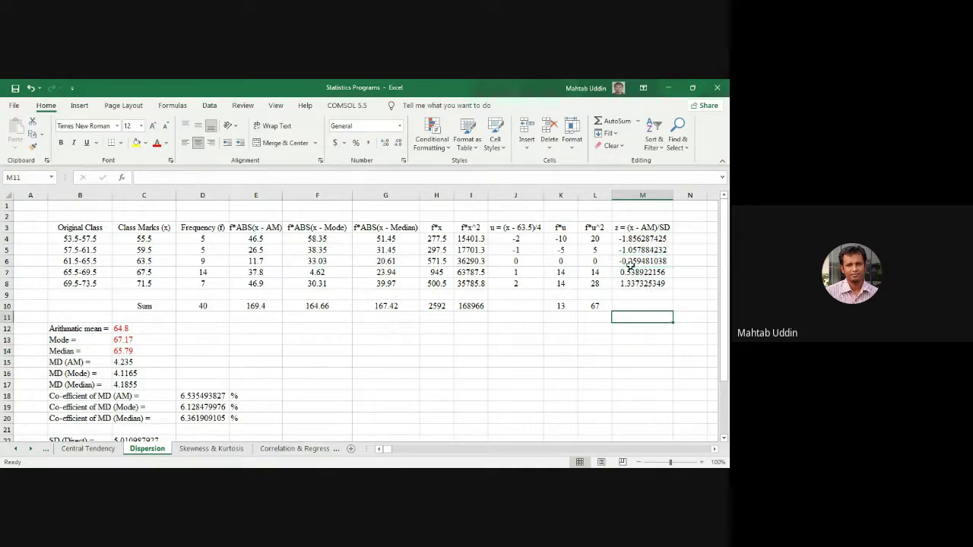
drag(623, 261, 625, 269)
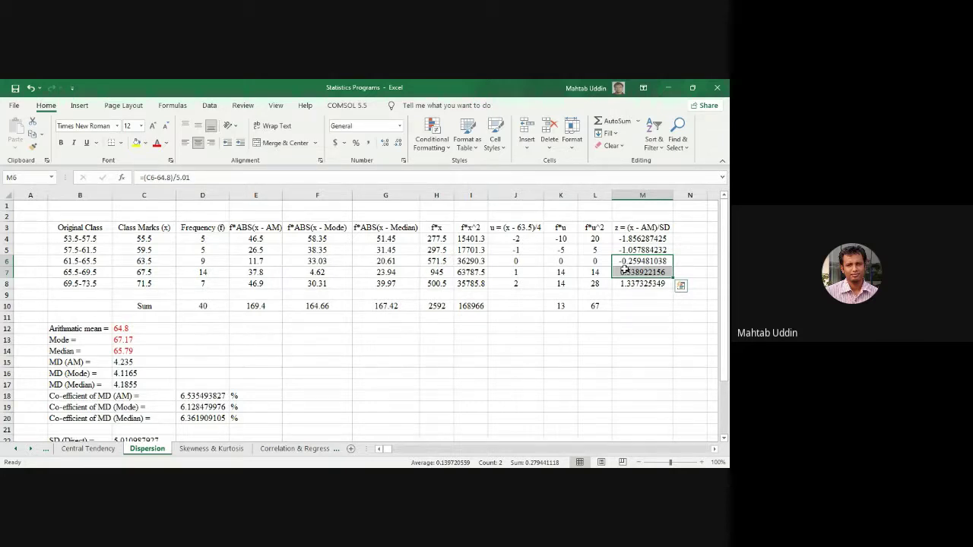
click(571, 349)
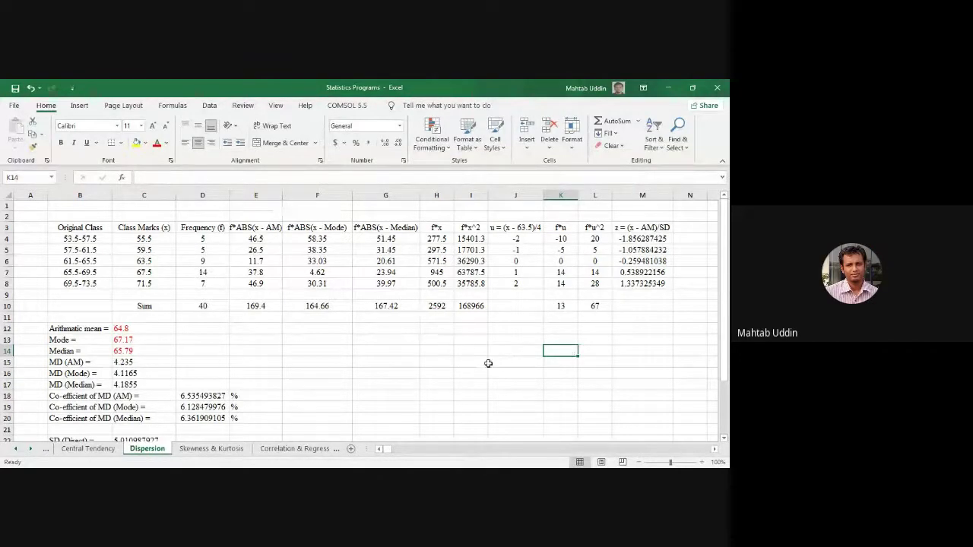
click(620, 248)
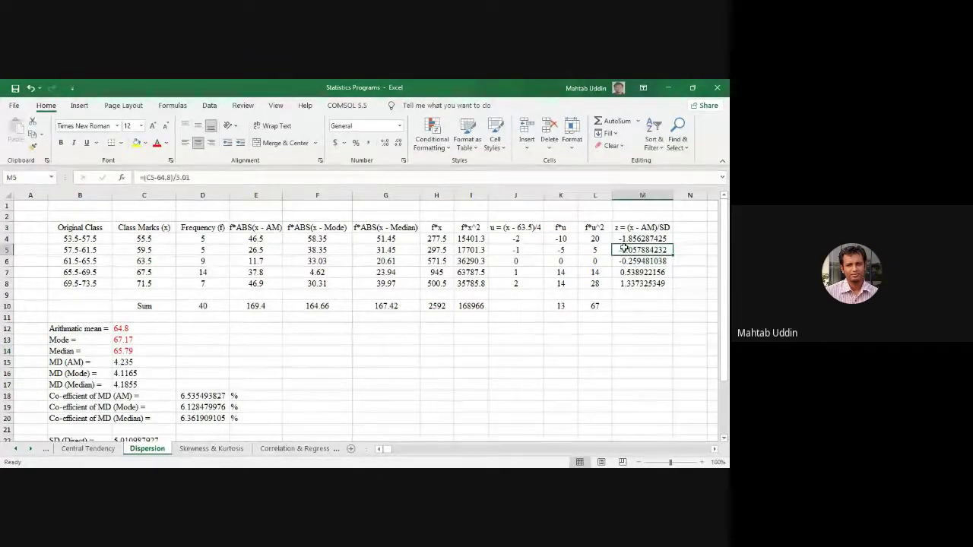
key(ctrl+c)
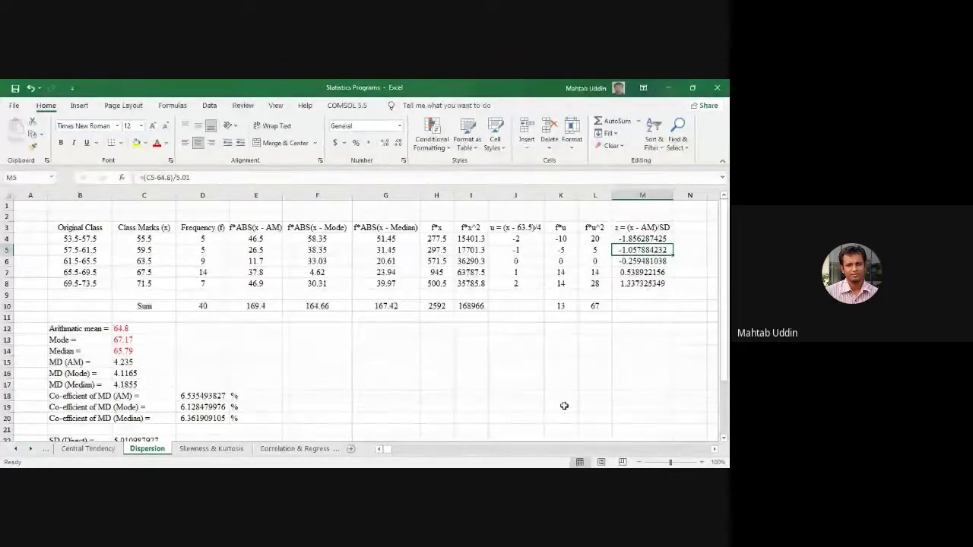
click(631, 264)
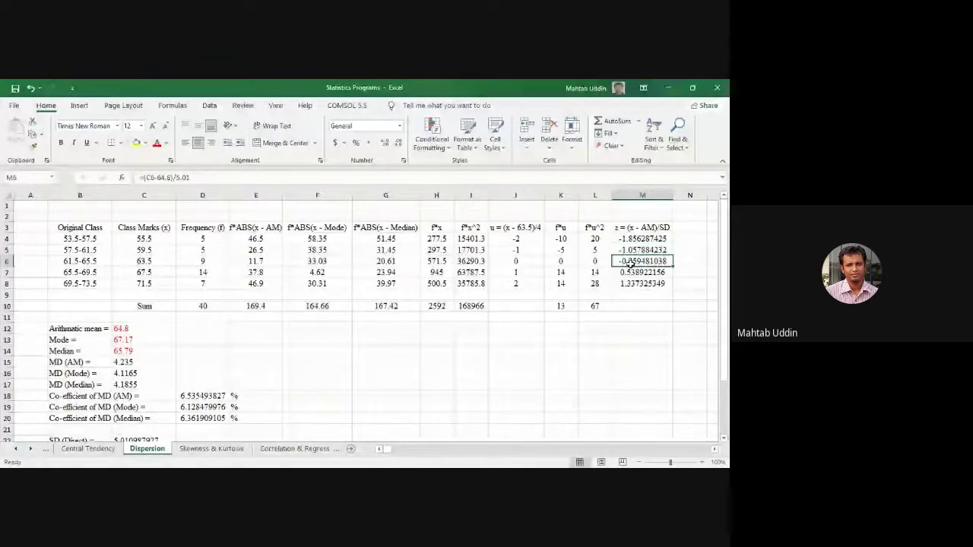
drag(630, 263, 628, 288)
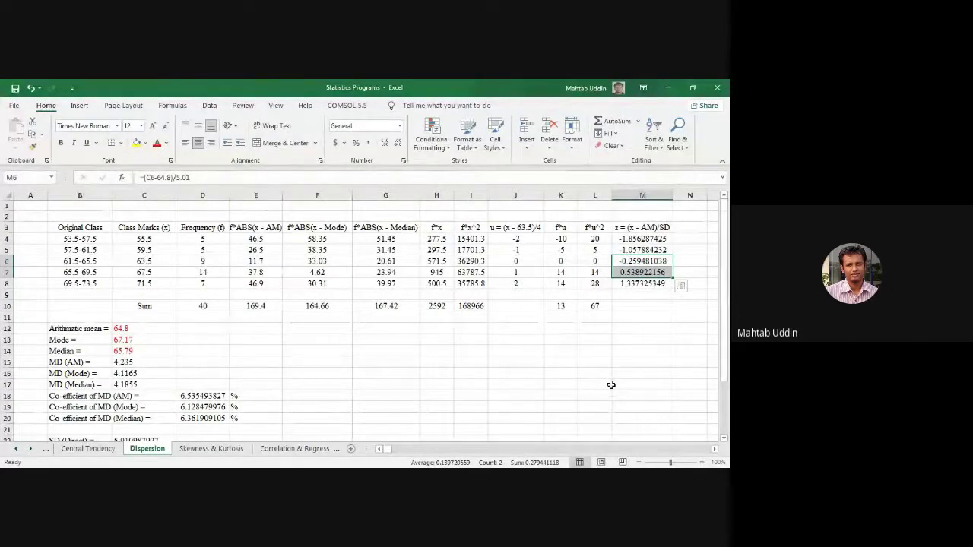
click(663, 228)
key(Escape)
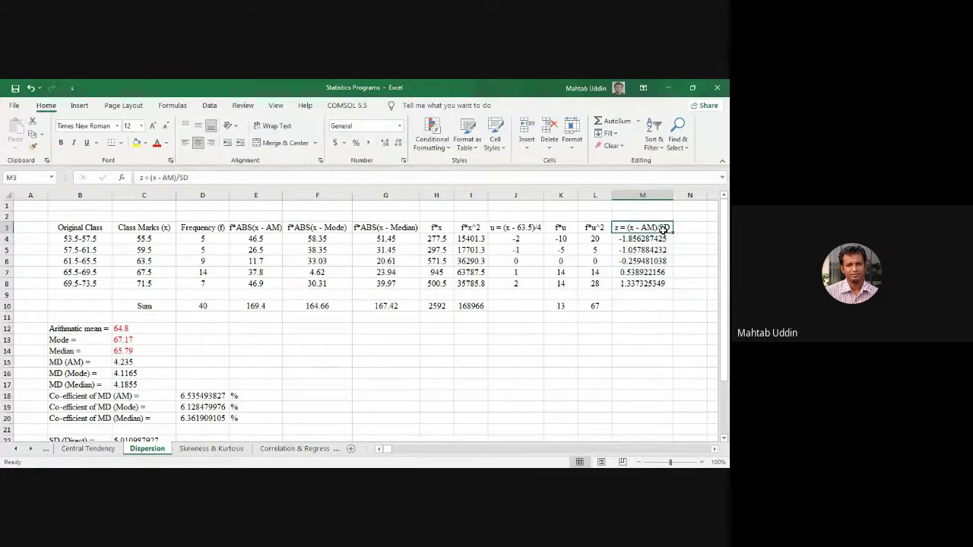